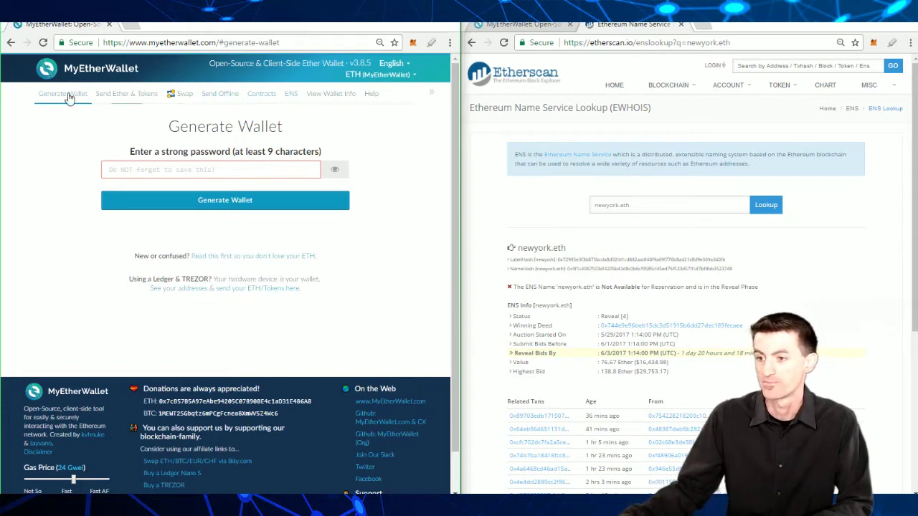
left_click(291, 95)
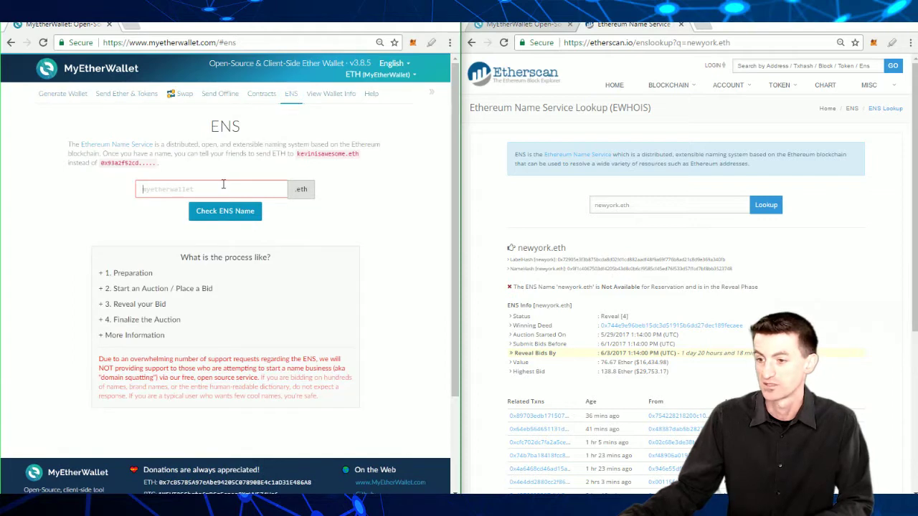
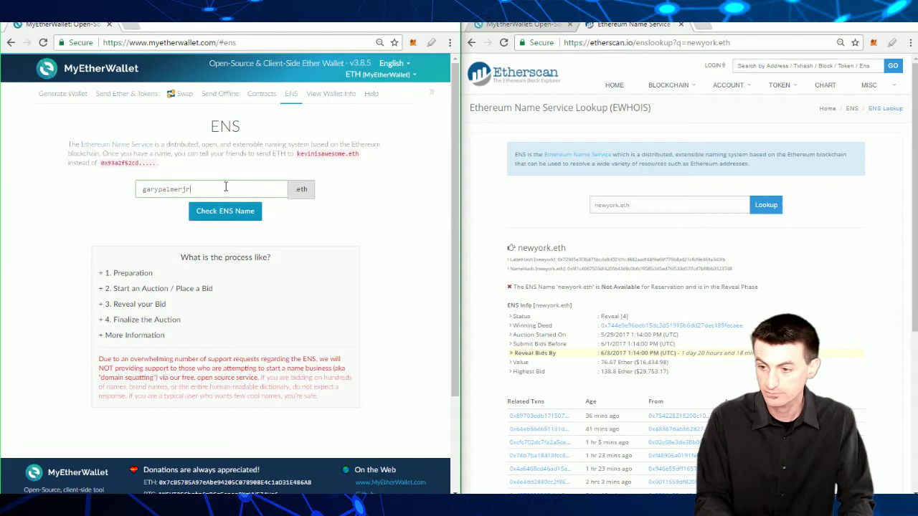
key("Return")
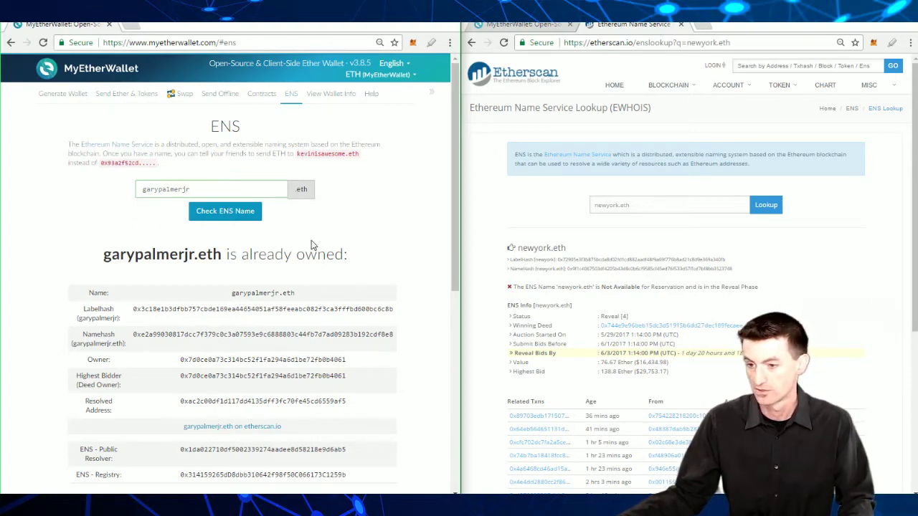
scroll(192, 257, "down", 2)
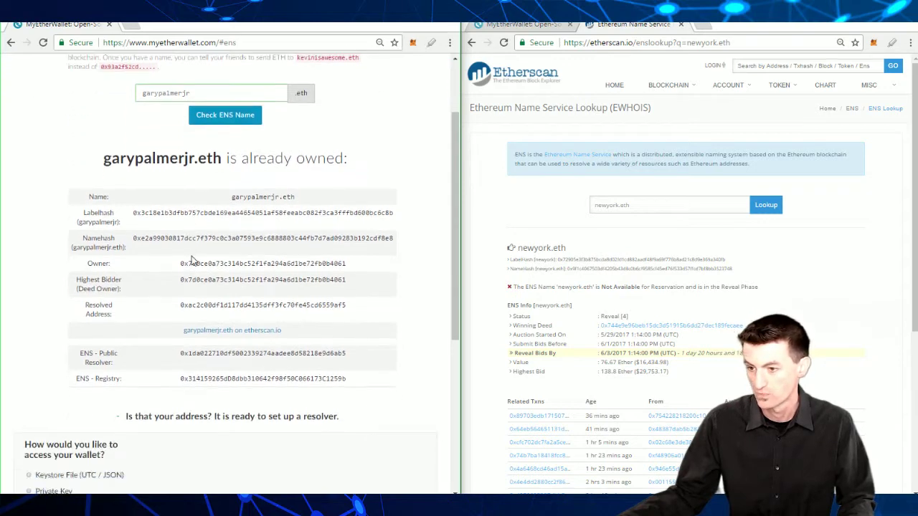
scroll(205, 232, "down", 2)
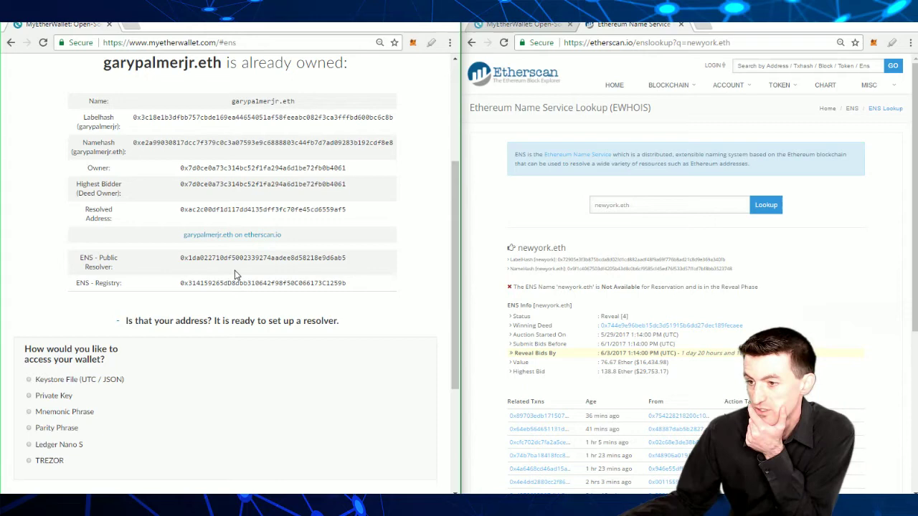
scroll(240, 274, "up", 1)
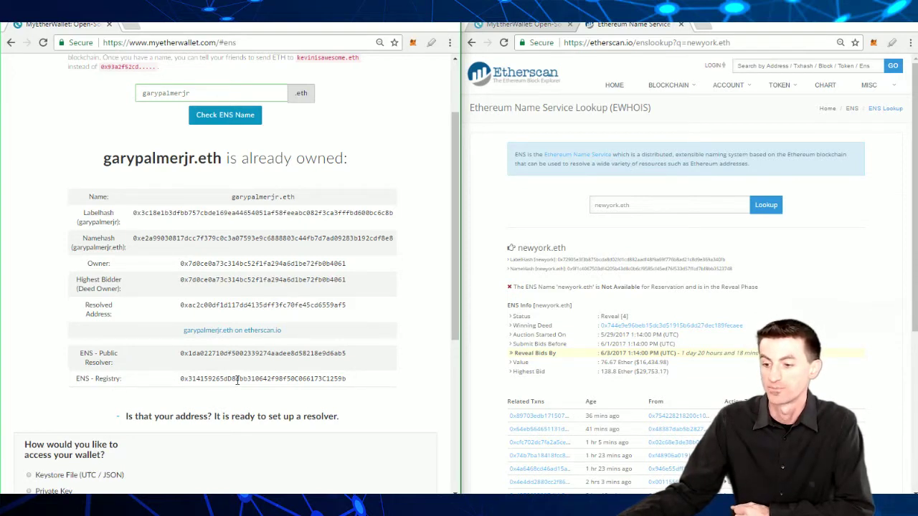
scroll(237, 380, "down", 1)
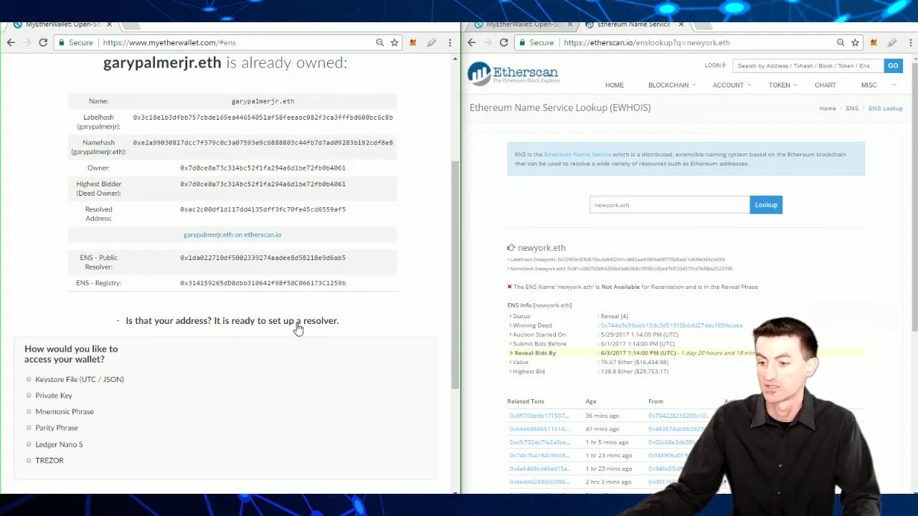
left_click(226, 322)
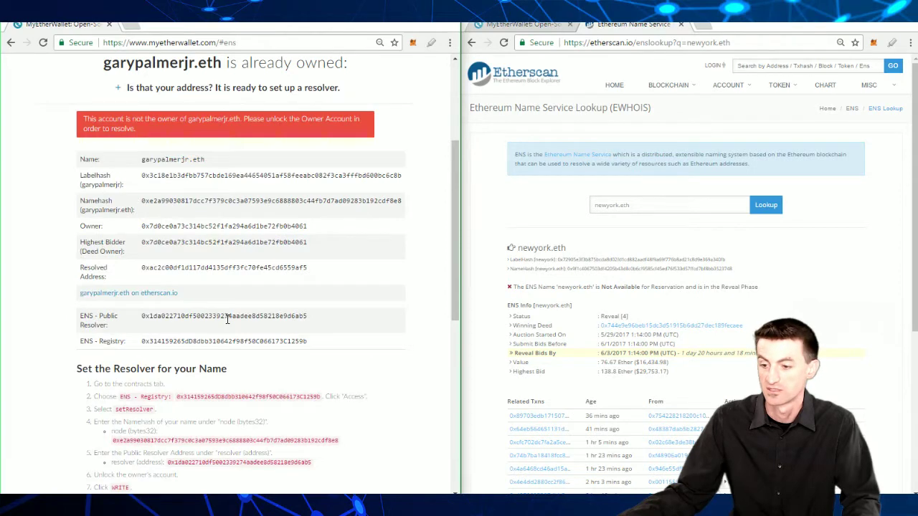
scroll(226, 321, "down", 2)
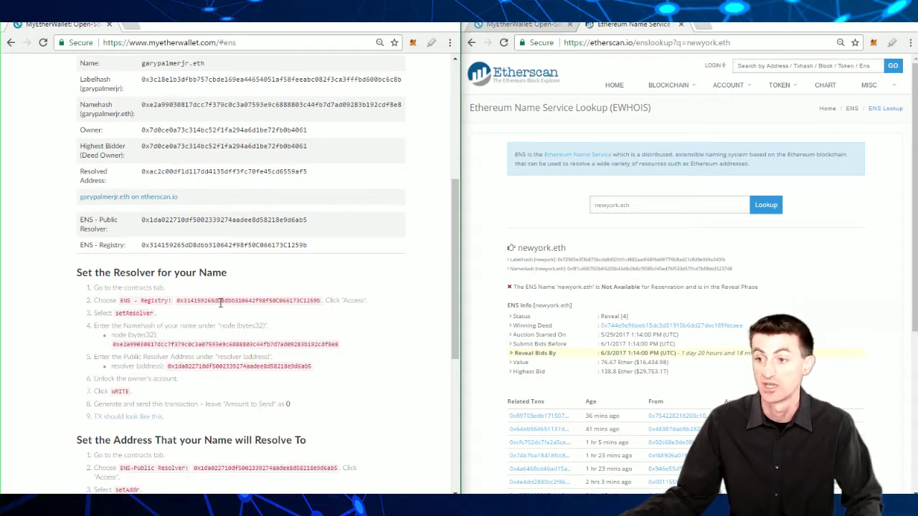
scroll(220, 303, "up", 3)
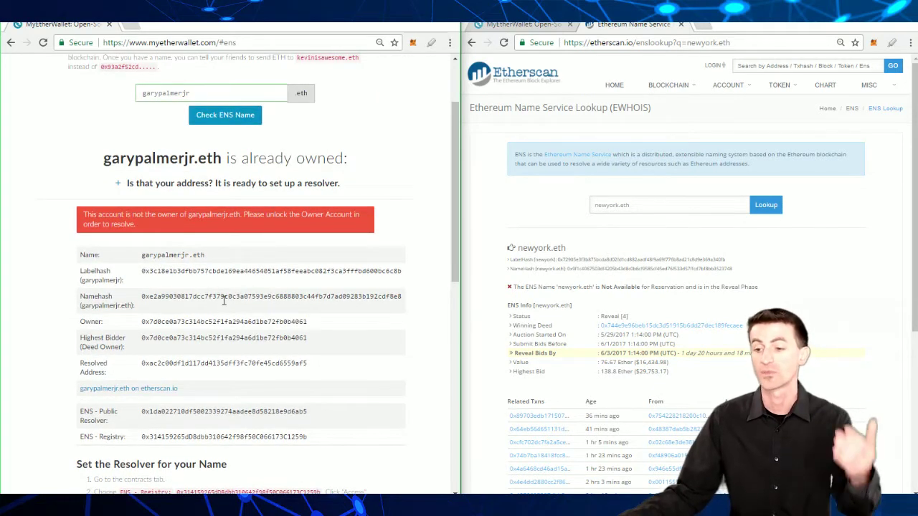
scroll(222, 316, "down", 3)
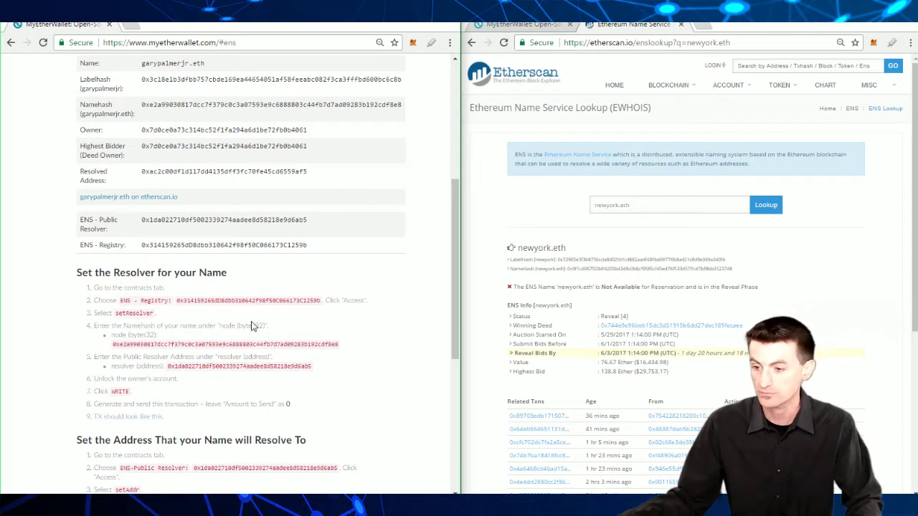
scroll(240, 304, "down", 2)
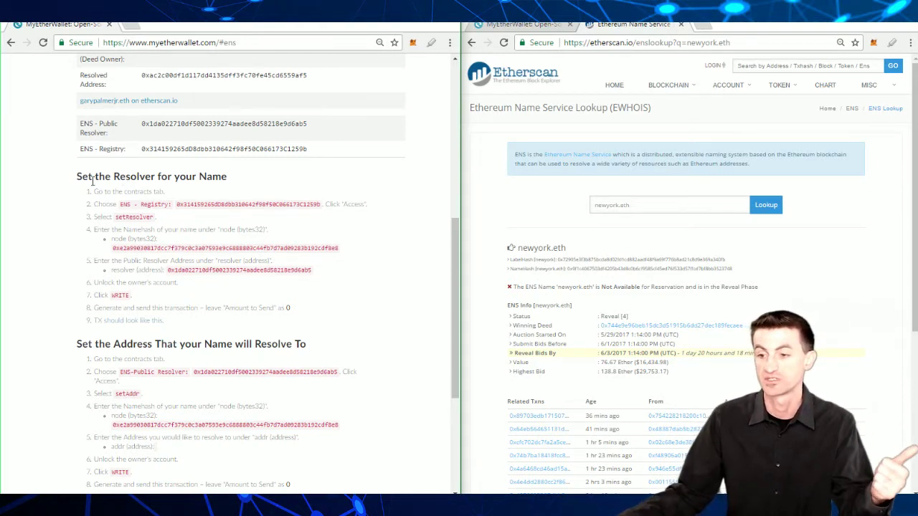
Step: Highlight the 'Set the Resolver' and 'Set the Address' headings in the guide
triple_click(102, 178)
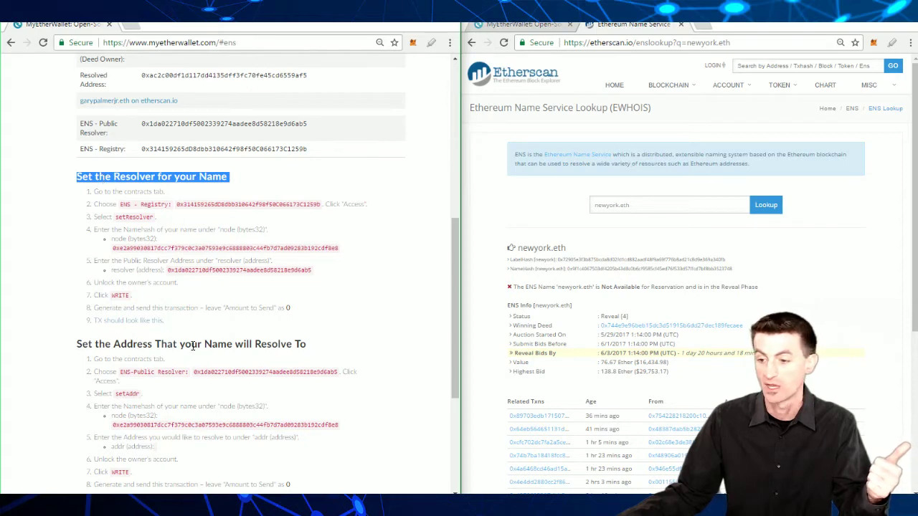
triple_click(192, 346)
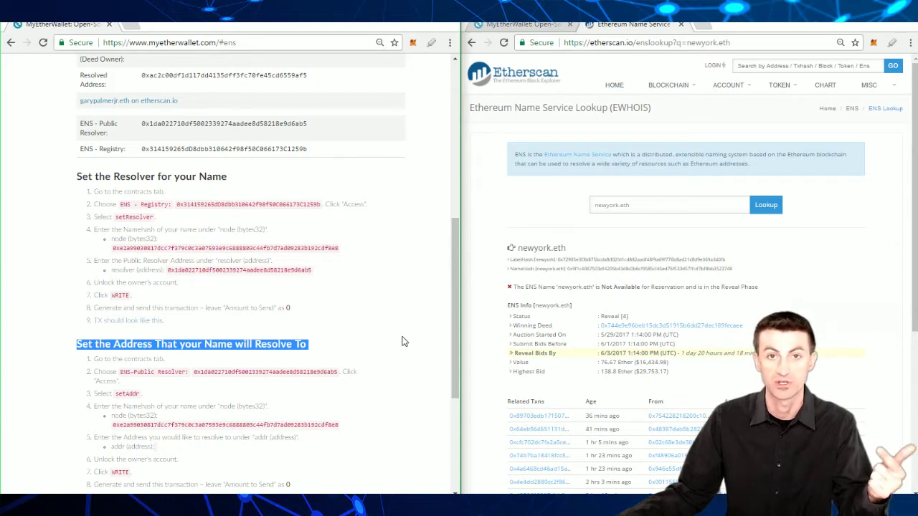
left_click(387, 313)
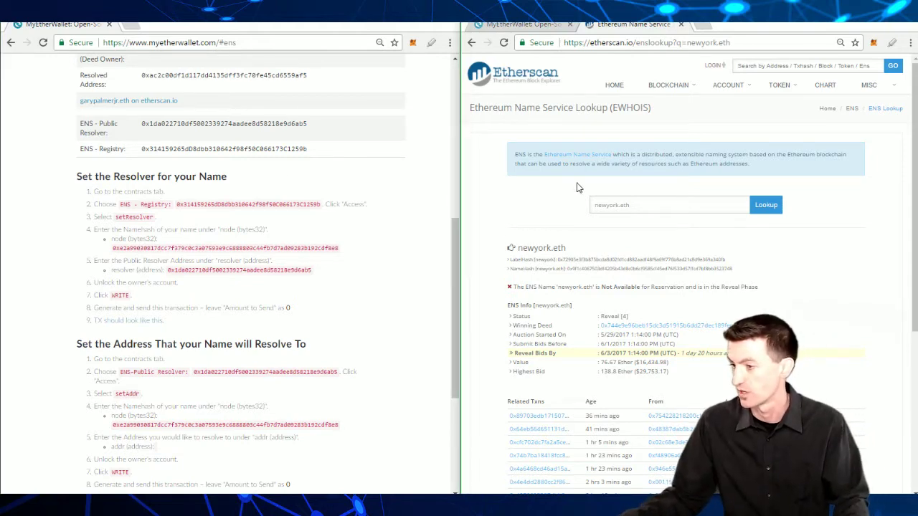
Step: In the second window, load the ENS - Registry contract from Contracts and access it
left_click(522, 24)
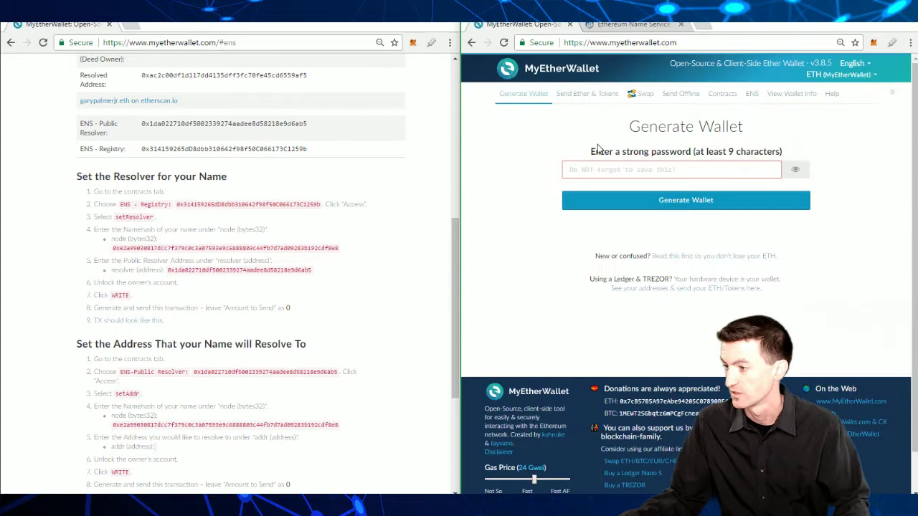
left_click(723, 96)
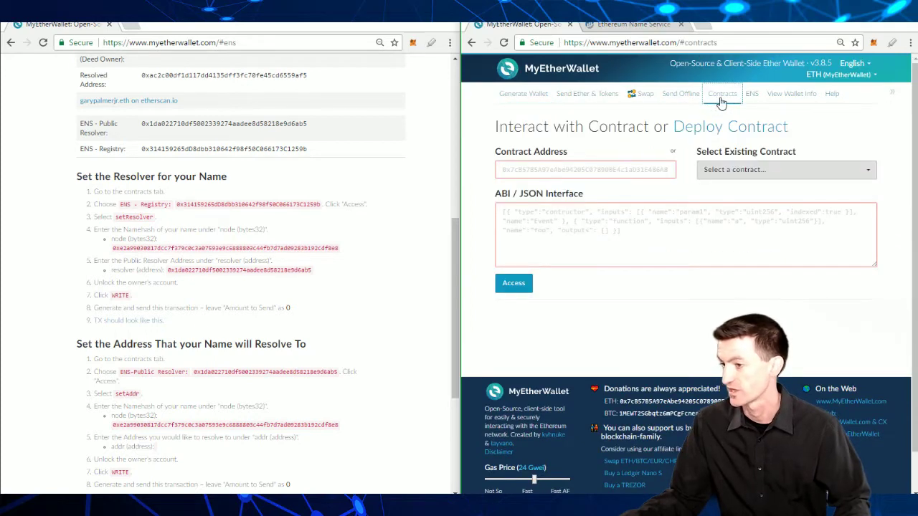
left_click(488, 230)
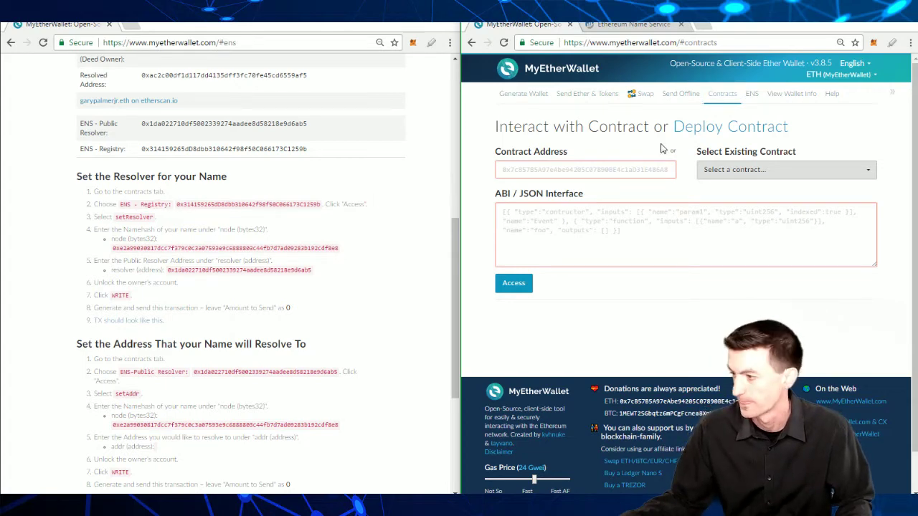
left_click(745, 170)
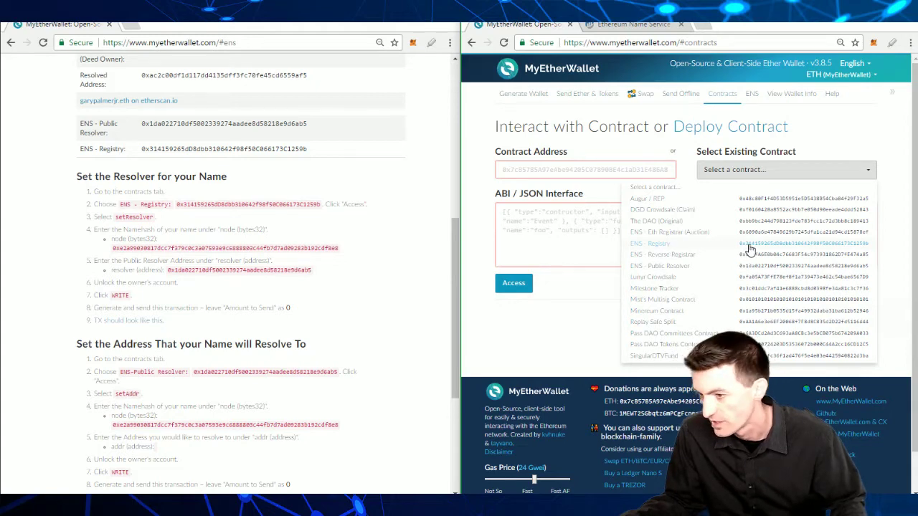
left_click(749, 248)
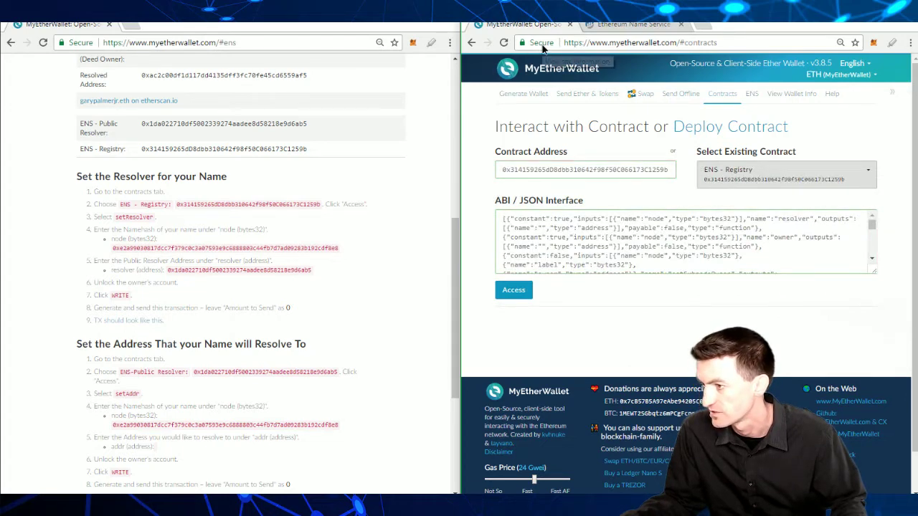
left_click(542, 45)
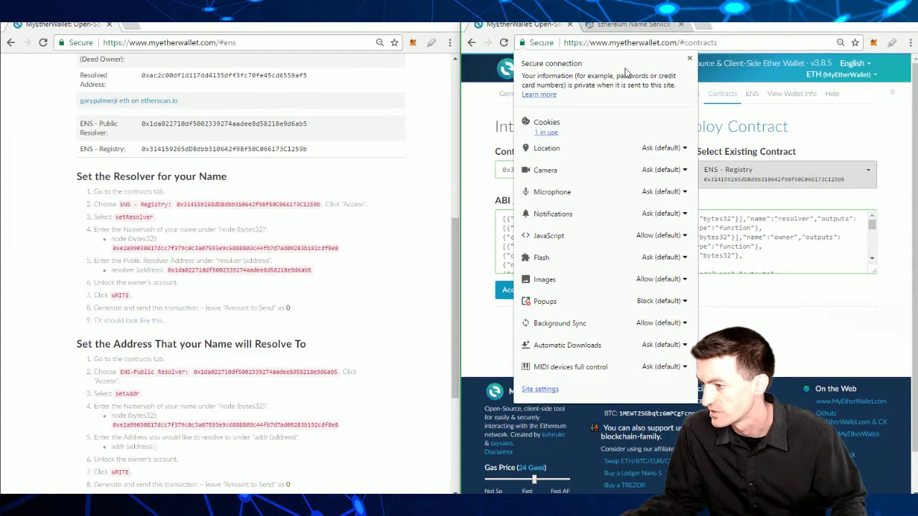
left_click(689, 58)
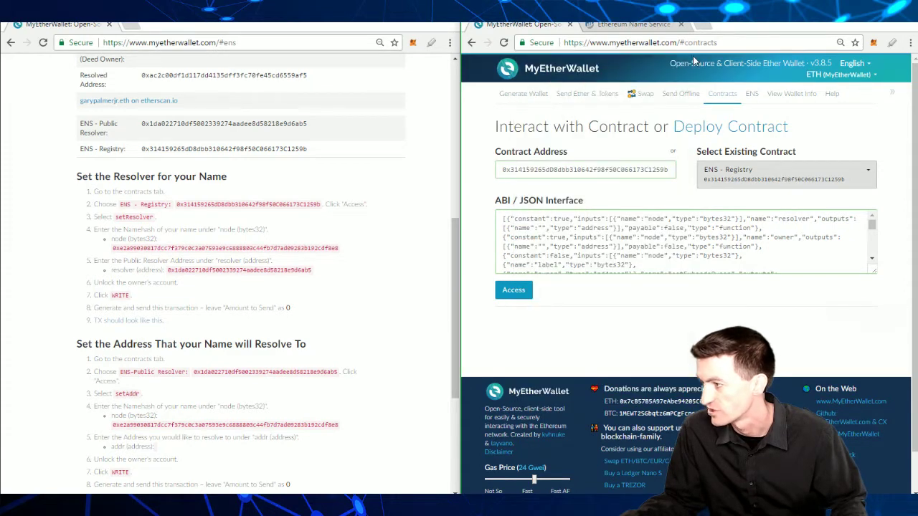
left_click(517, 290)
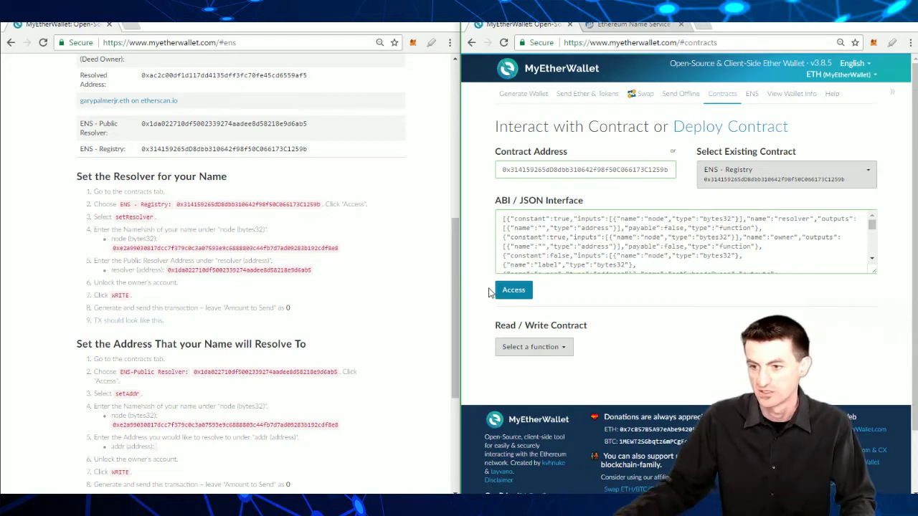
Step: Choose setResolver on the ENS - Registry and select the node namehash in the guide
left_click(534, 351)
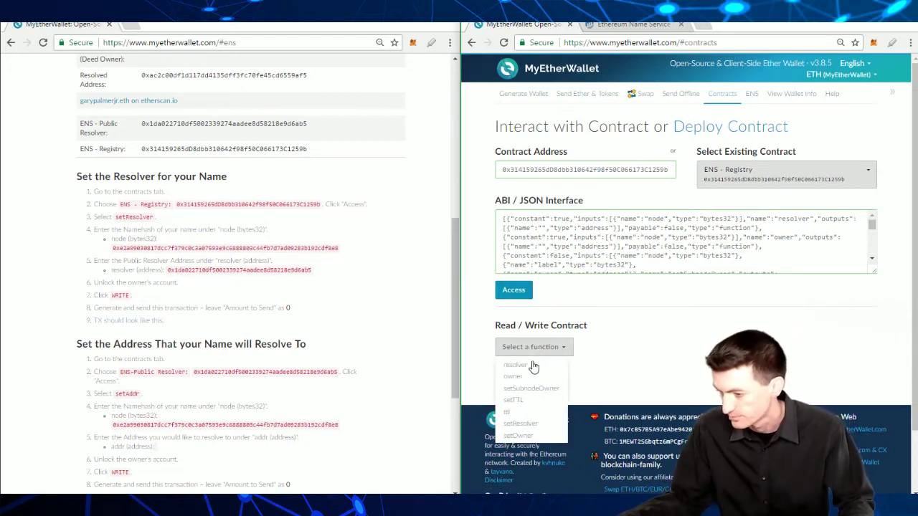
left_click(520, 424)
scroll(622, 347, "down", 3)
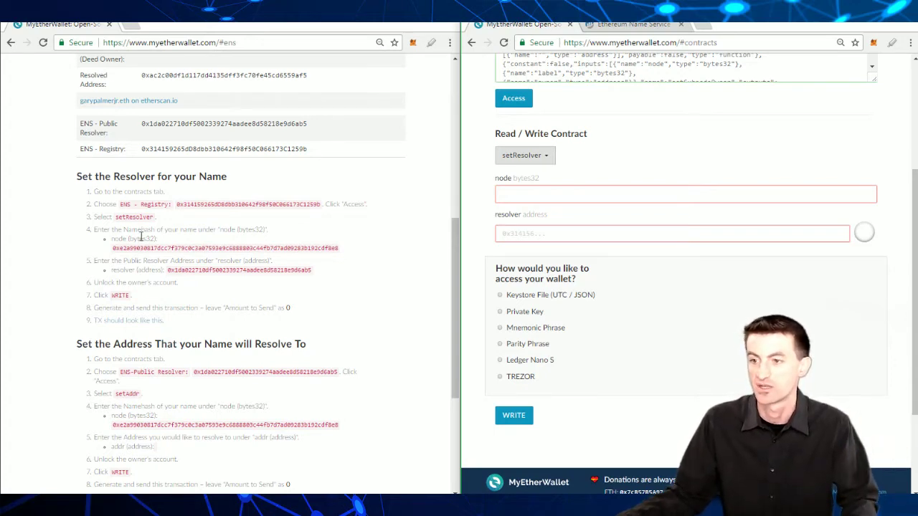
double_click(144, 248)
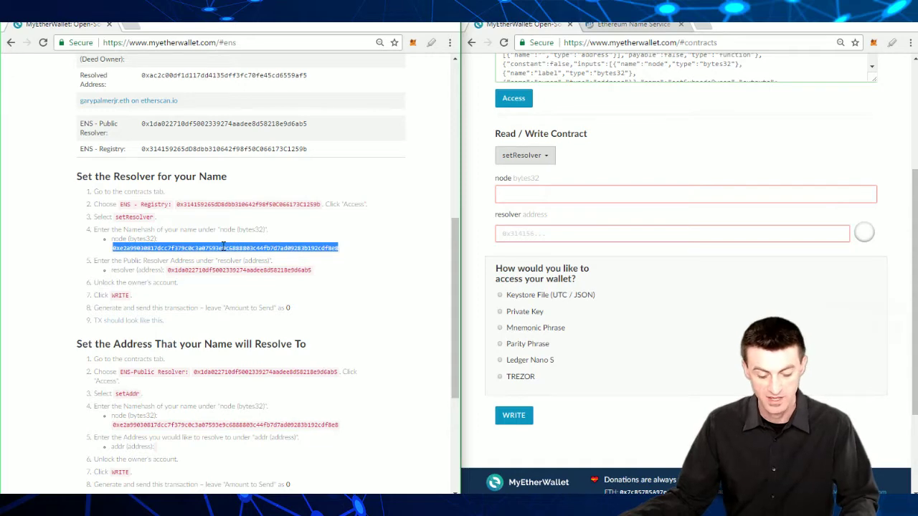
key("ctrl+f")
scroll(214, 258, "up", 5)
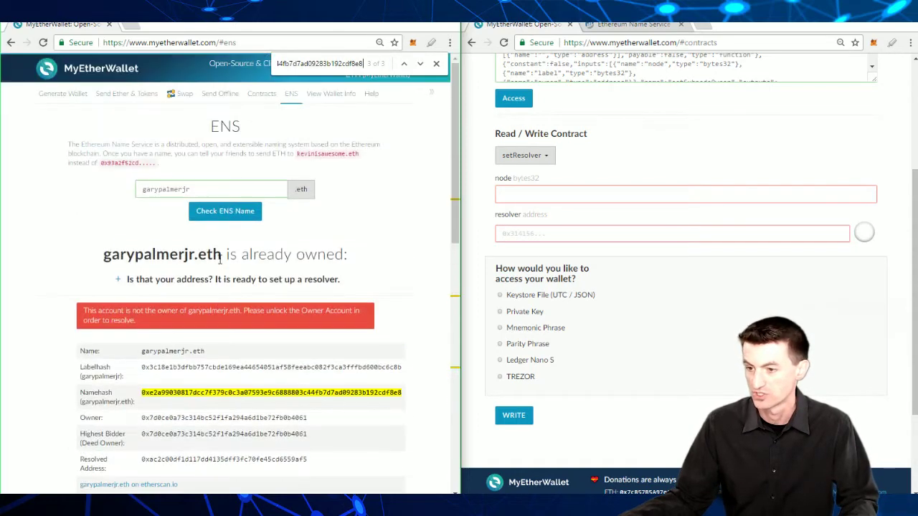
scroll(222, 271, "down", 1)
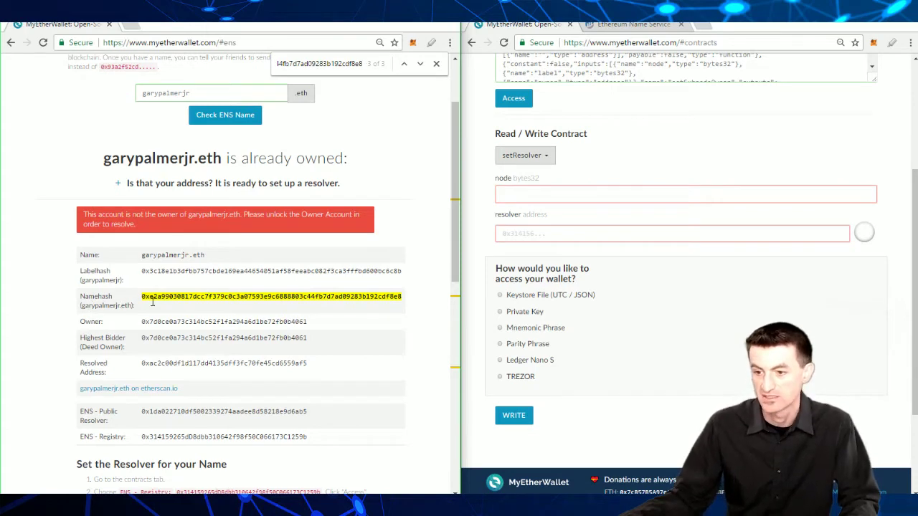
double_click(105, 280)
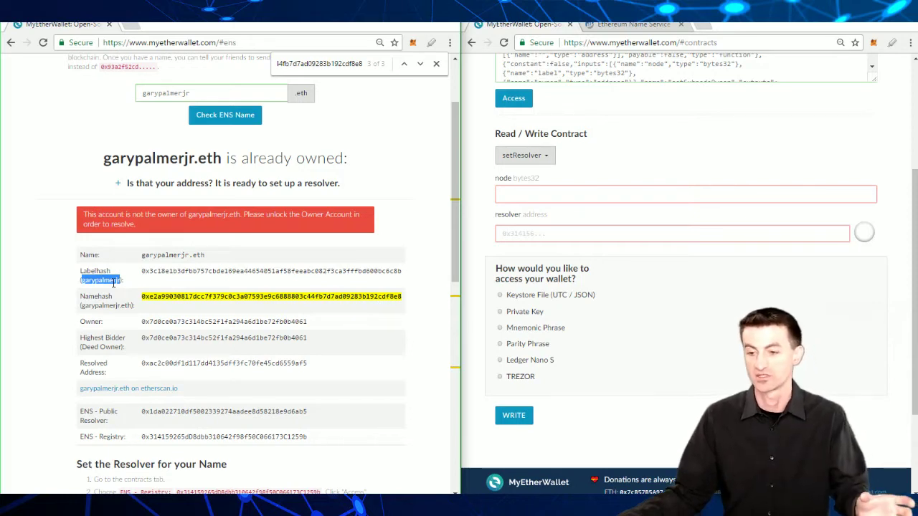
double_click(108, 306)
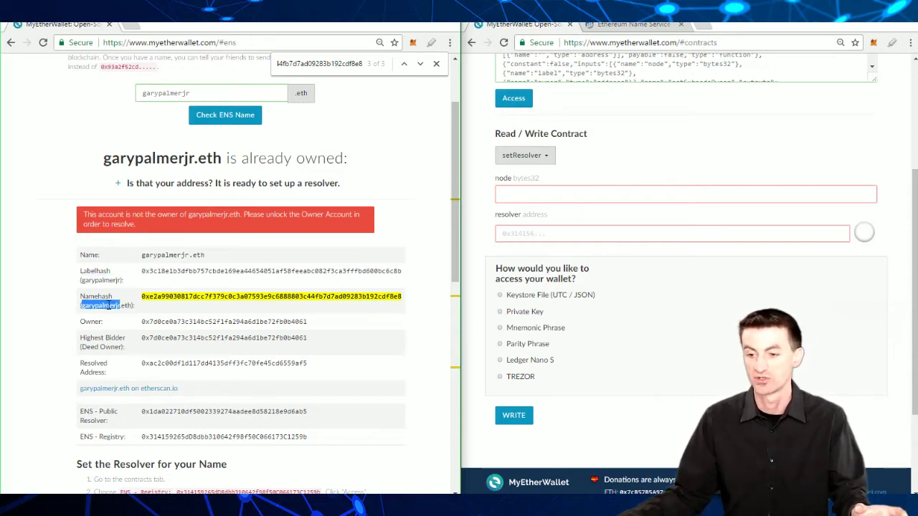
left_click_drag(108, 306, 136, 311)
left_click(134, 307)
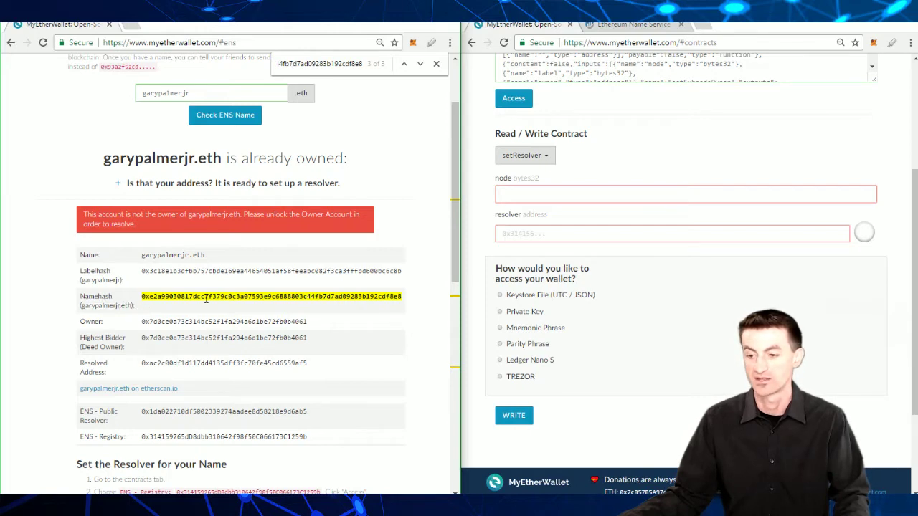
scroll(206, 300, "down", 5)
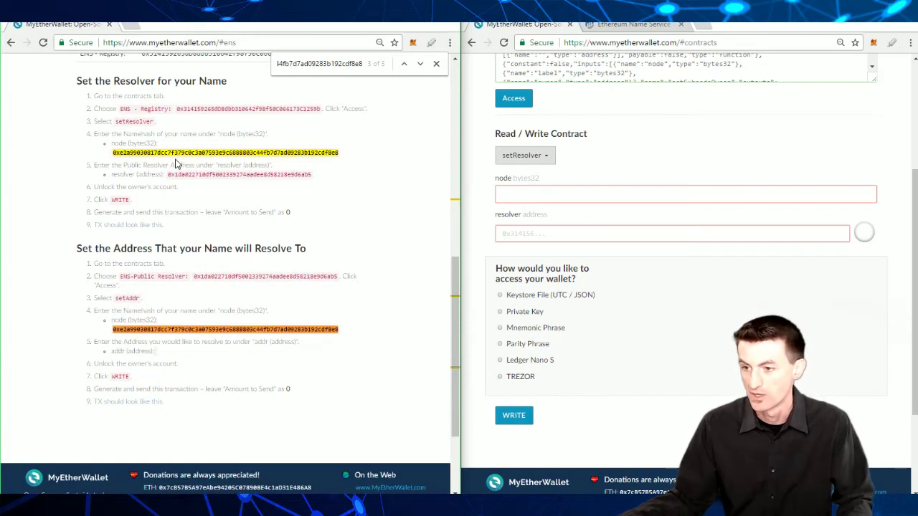
left_click_drag(178, 152, 183, 152)
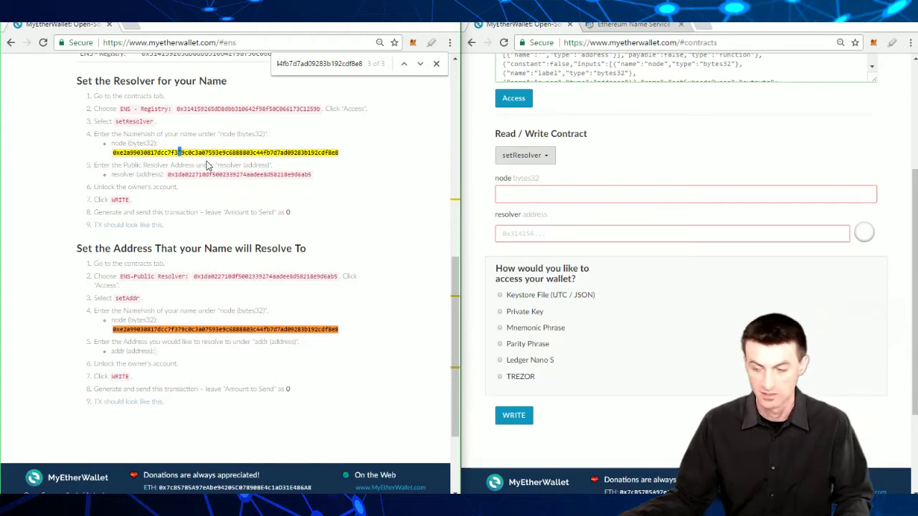
double_click(210, 153)
key("ctrl+c")
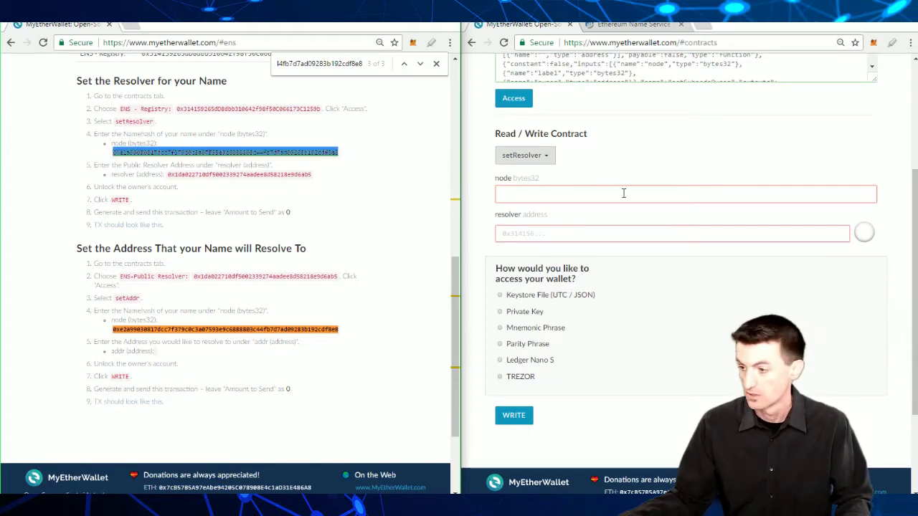
left_click(636, 193)
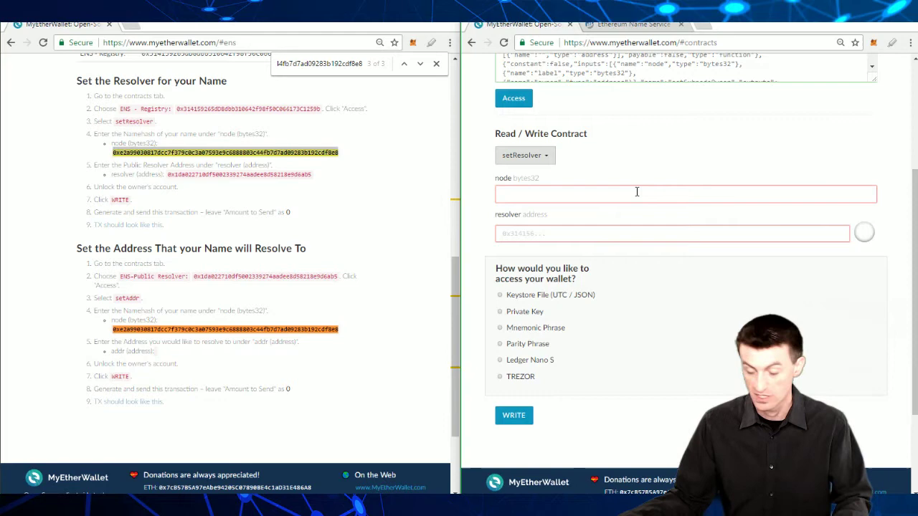
key("ctrl+v")
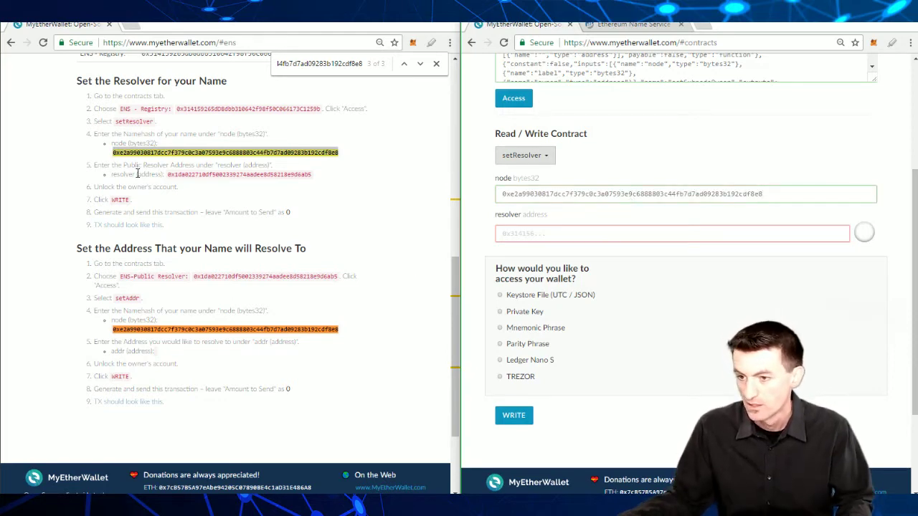
double_click(233, 175)
key("ctrl+c")
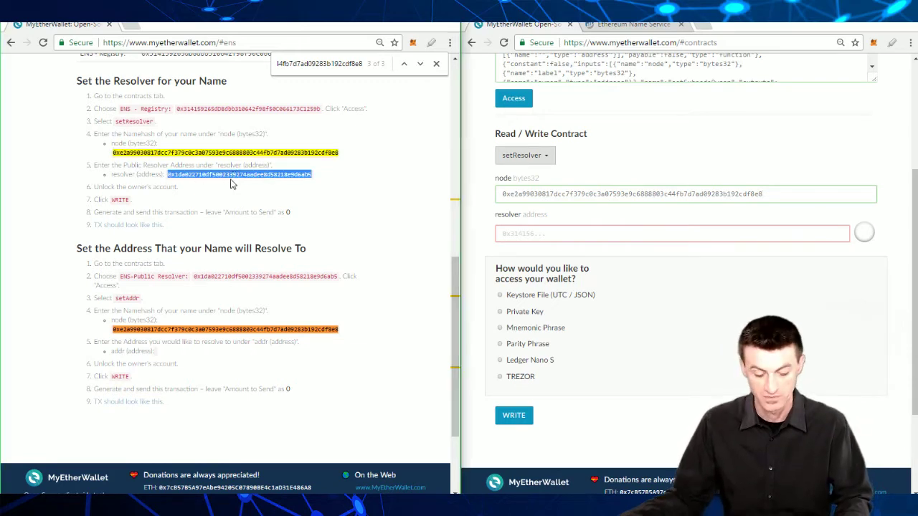
key("ctrl+f")
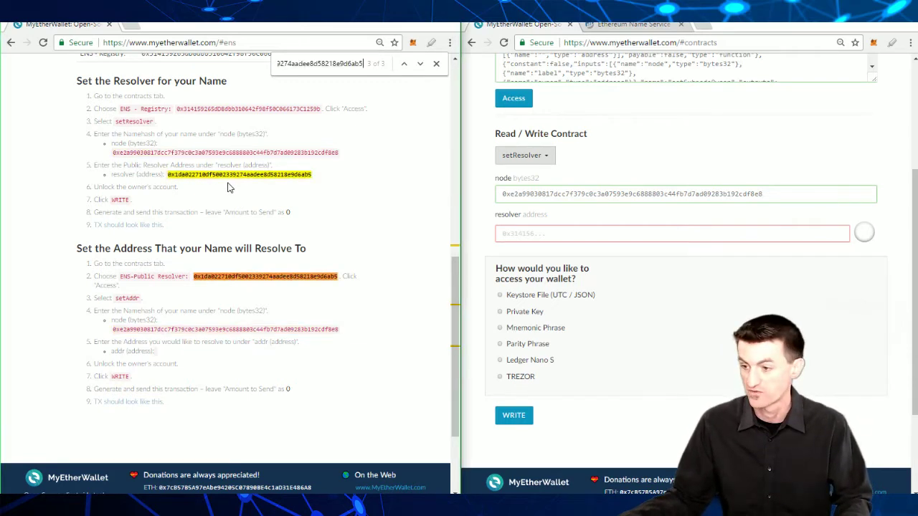
scroll(310, 237, "up", 3)
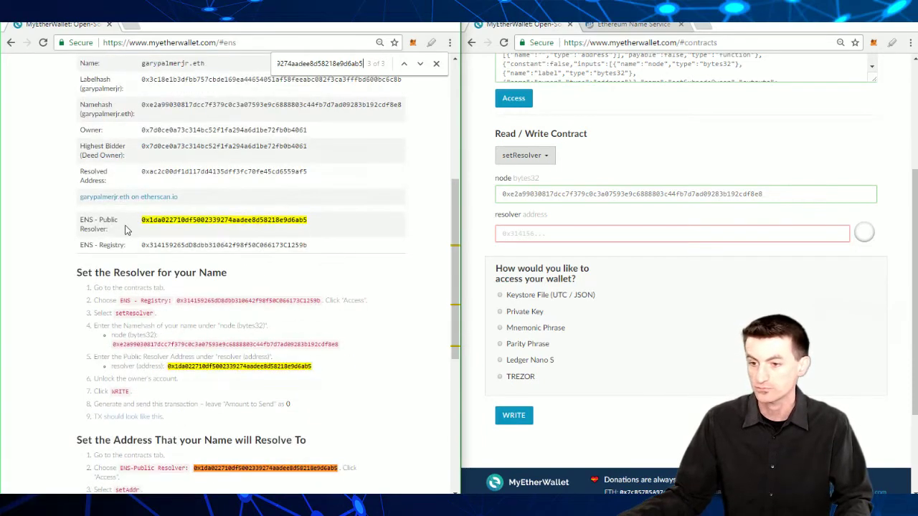
scroll(187, 247, "down", 5)
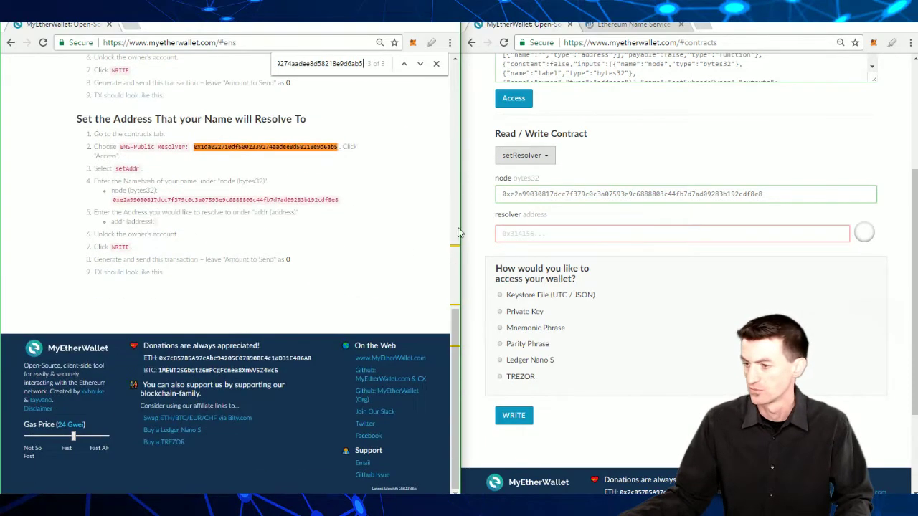
left_click(531, 233)
key("ctrl+v")
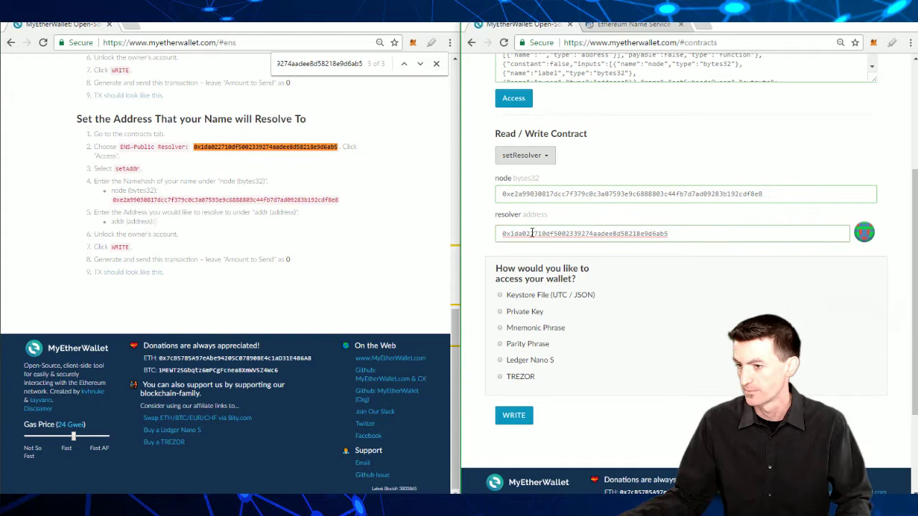
scroll(269, 192, "up", 3)
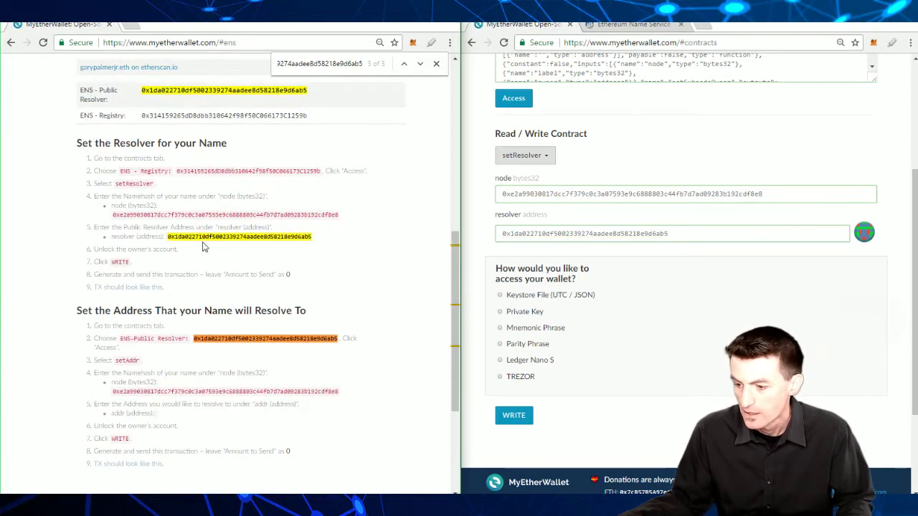
Step: Review guide steps 6–8 and open the 'TX should look like this.' example in a new tab
left_click(435, 64)
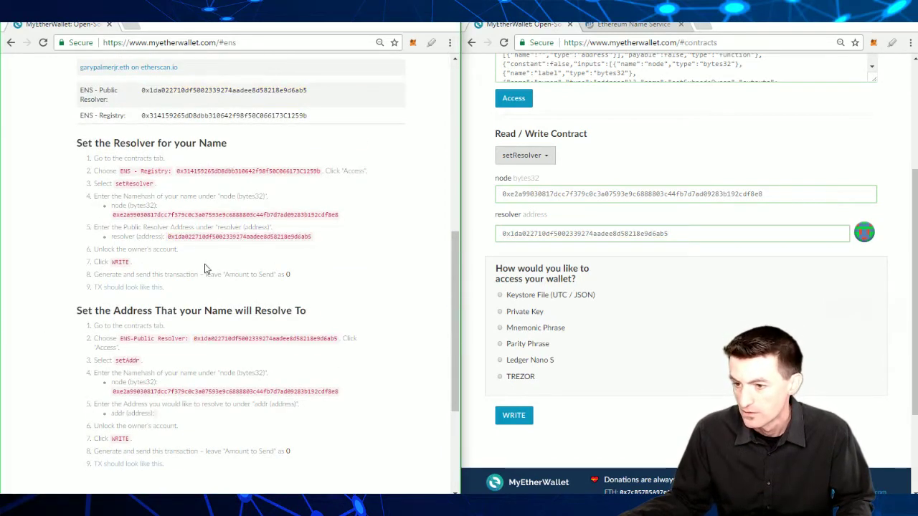
triple_click(116, 249)
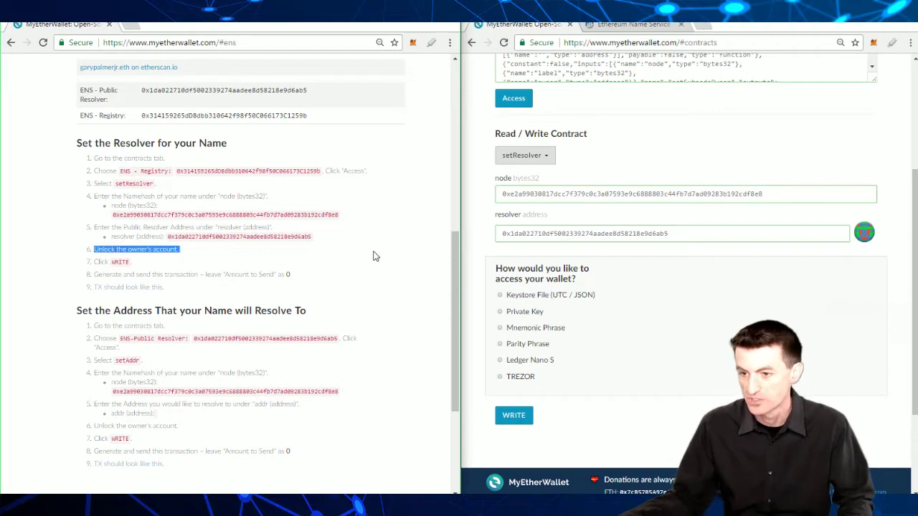
scroll(519, 289, "down", 1)
scroll(519, 290, "down", 1)
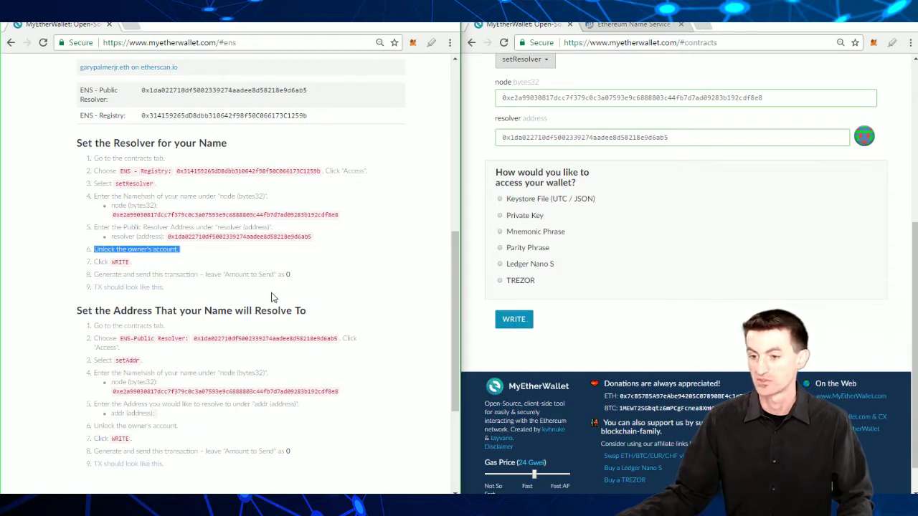
triple_click(102, 261)
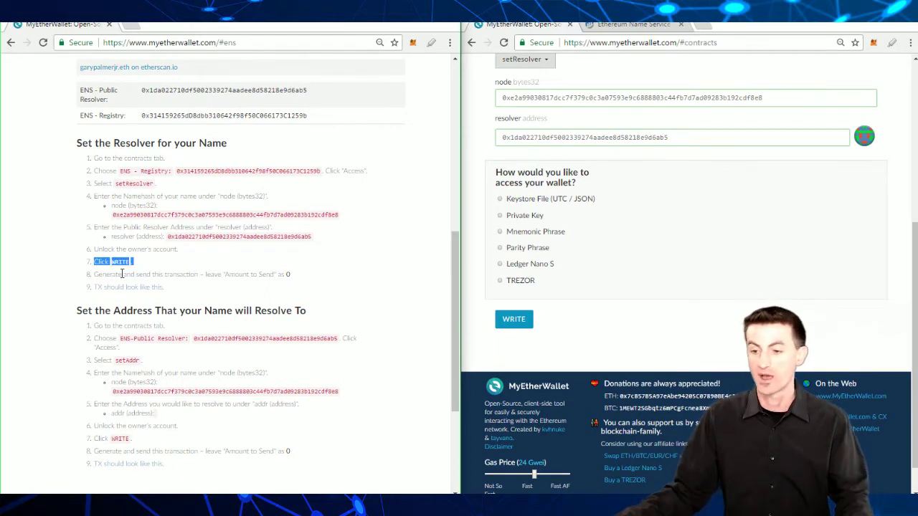
triple_click(149, 274)
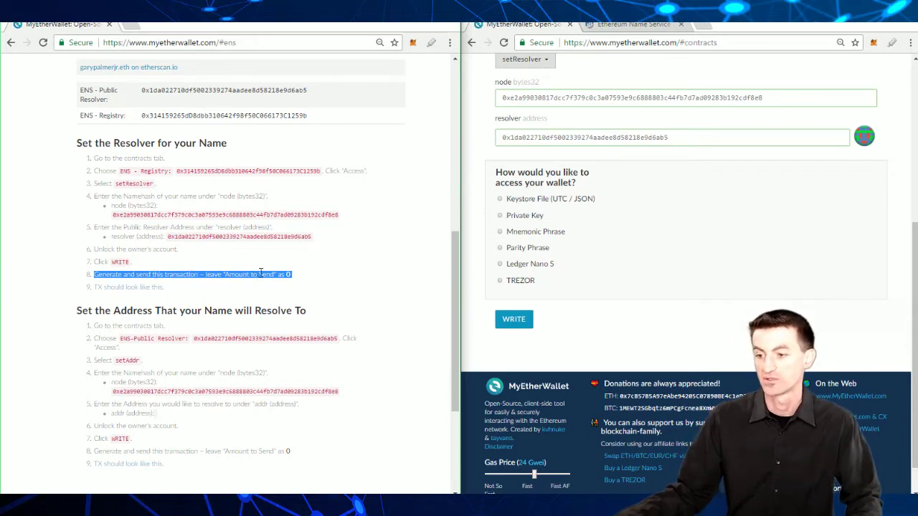
left_click(122, 289)
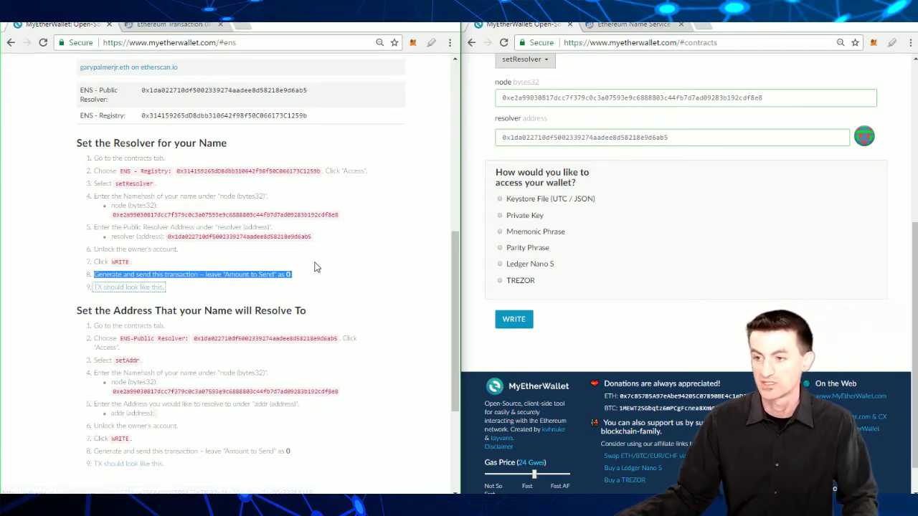
key("ctrl+Tab")
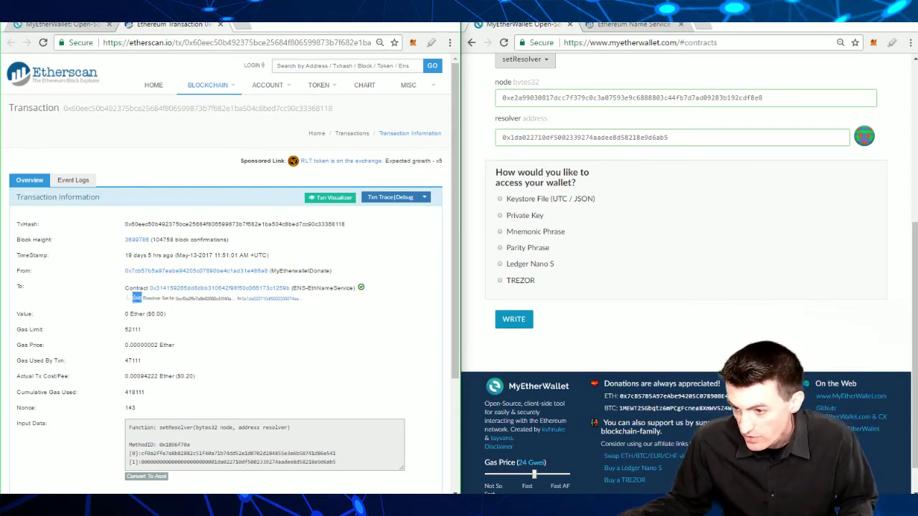
triple_click(152, 300)
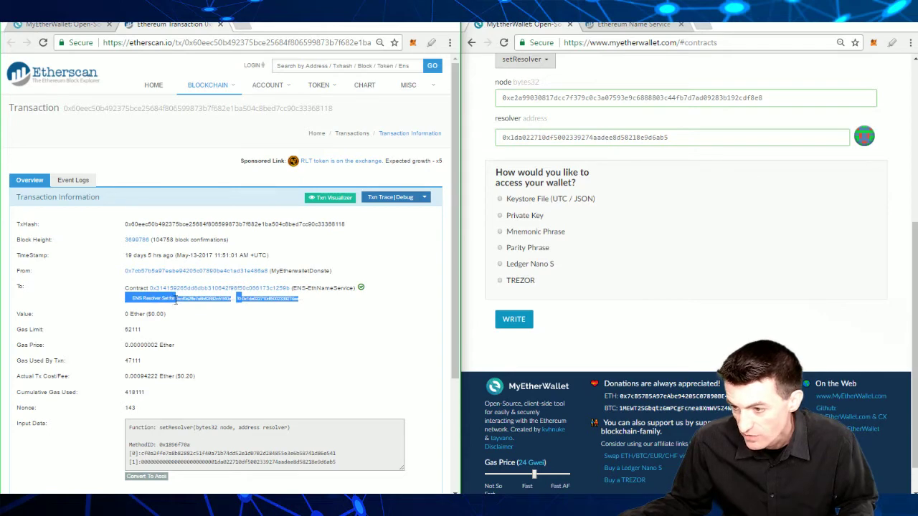
left_click(206, 308)
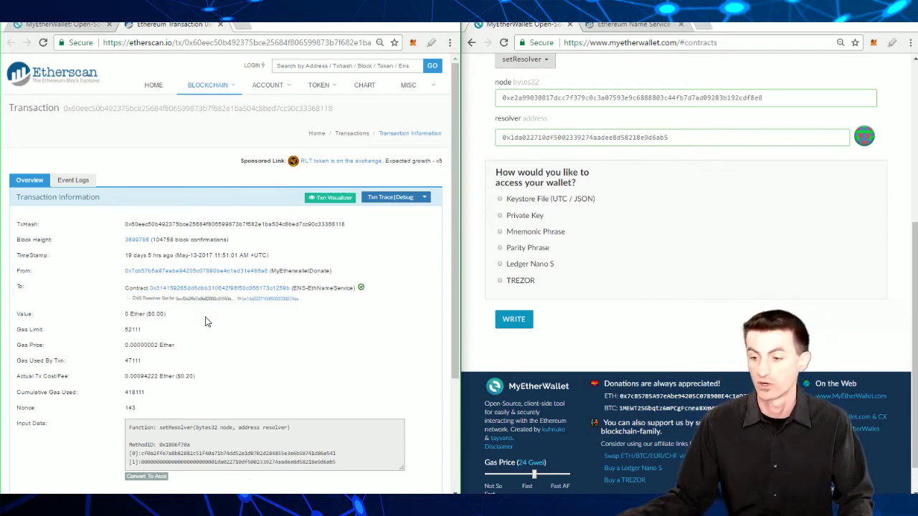
Step: Return to the ENS guide and mark the set-address instructions heading
key("ctrl+shift+Tab")
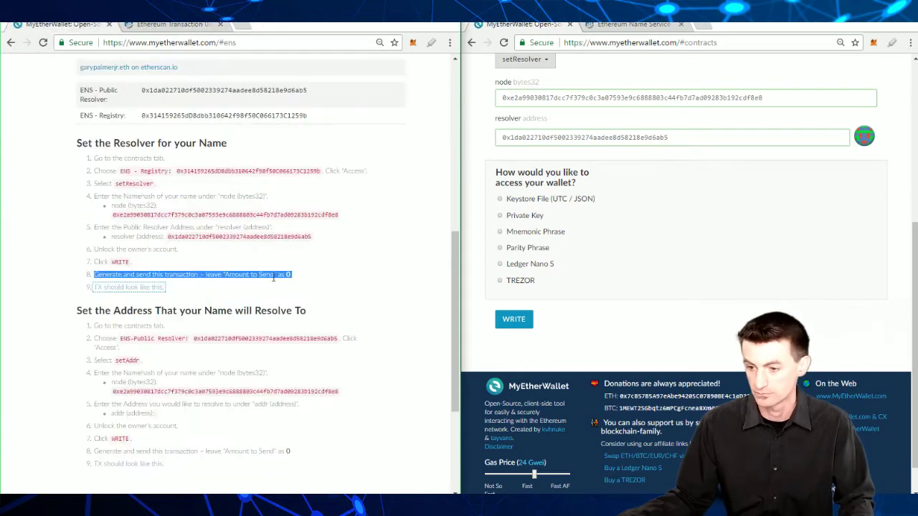
left_click(332, 263)
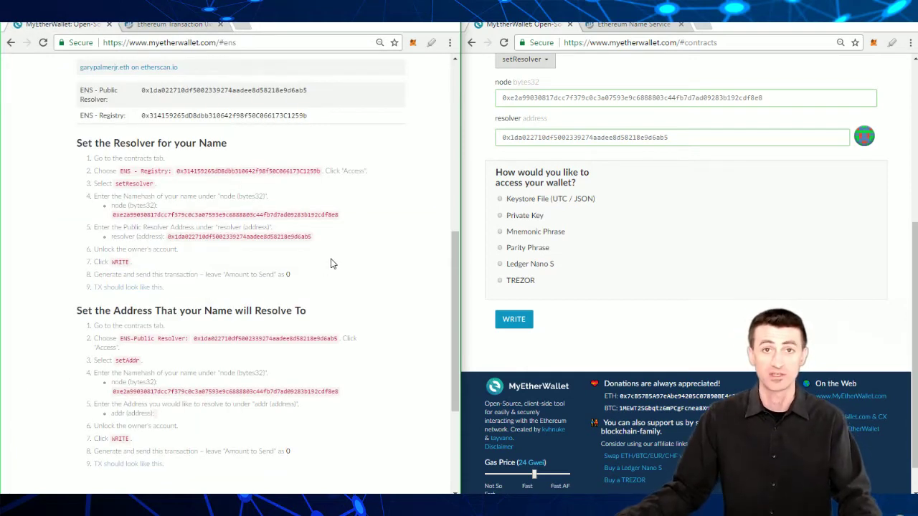
triple_click(281, 310)
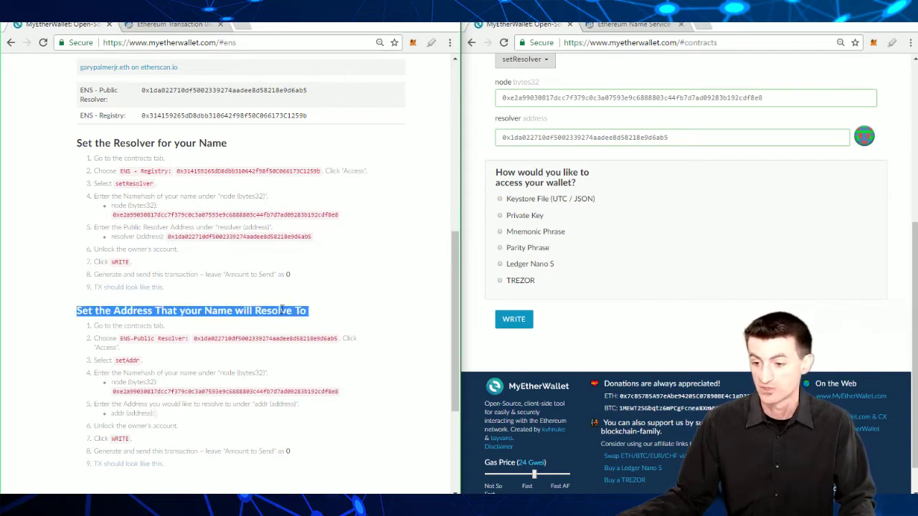
scroll(304, 310, "down", 3)
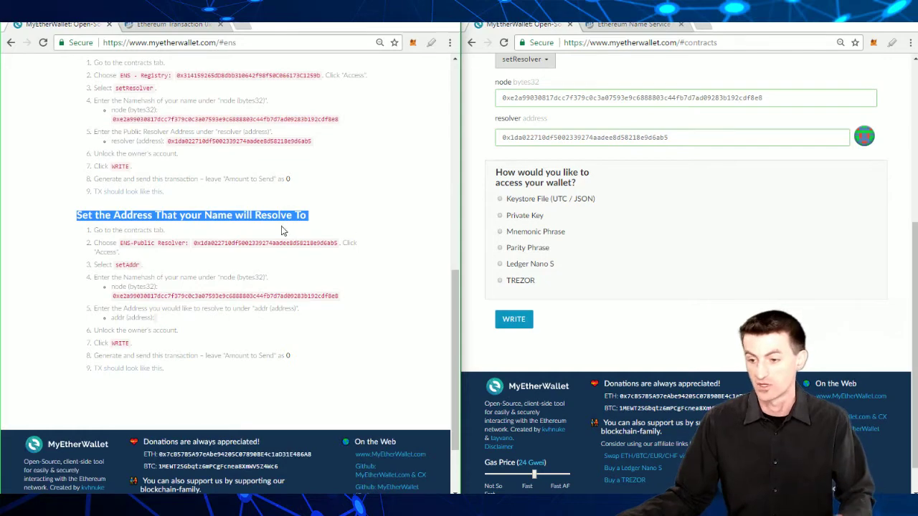
left_click(244, 223)
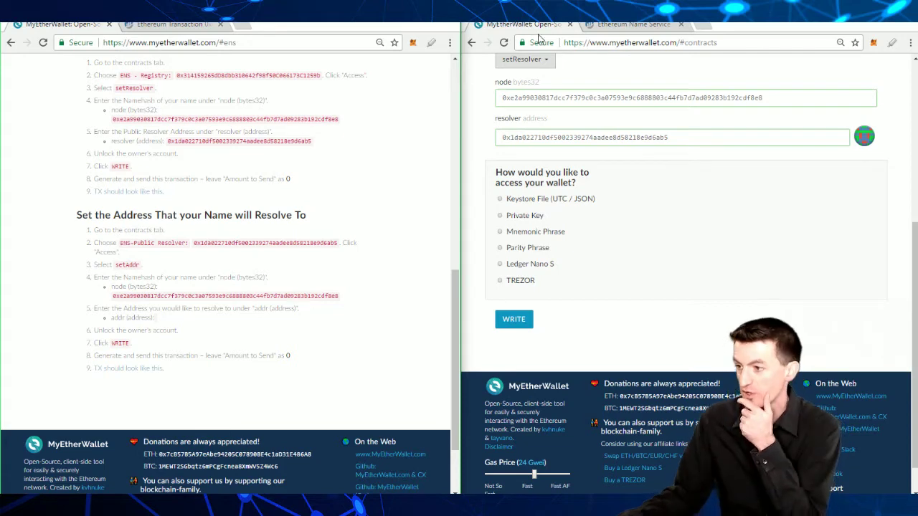
Step: Reload the contracts page to a blank form and review the first set-address steps
left_click(503, 42)
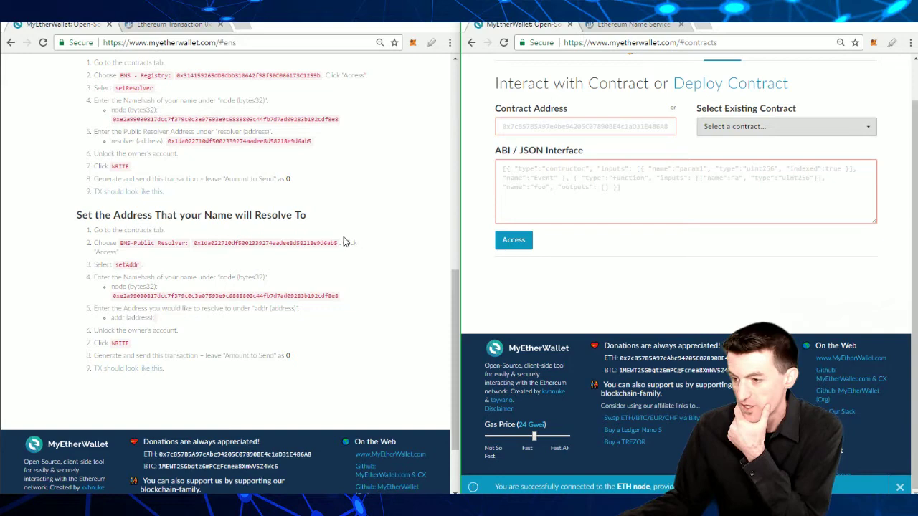
scroll(784, 178, "up", 1)
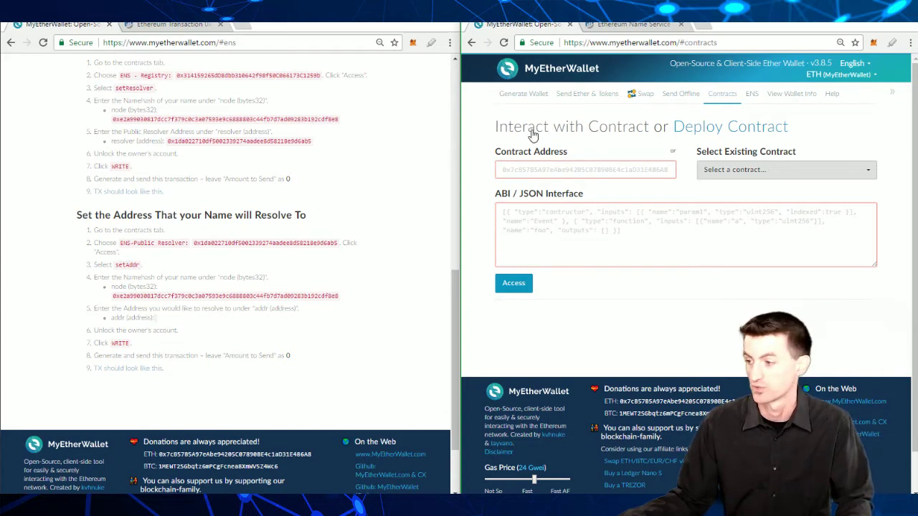
triple_click(127, 232)
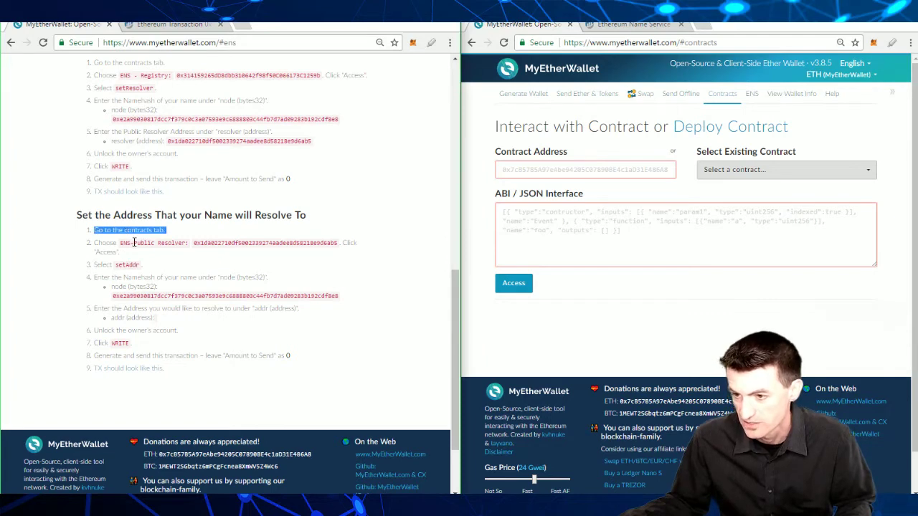
triple_click(134, 243)
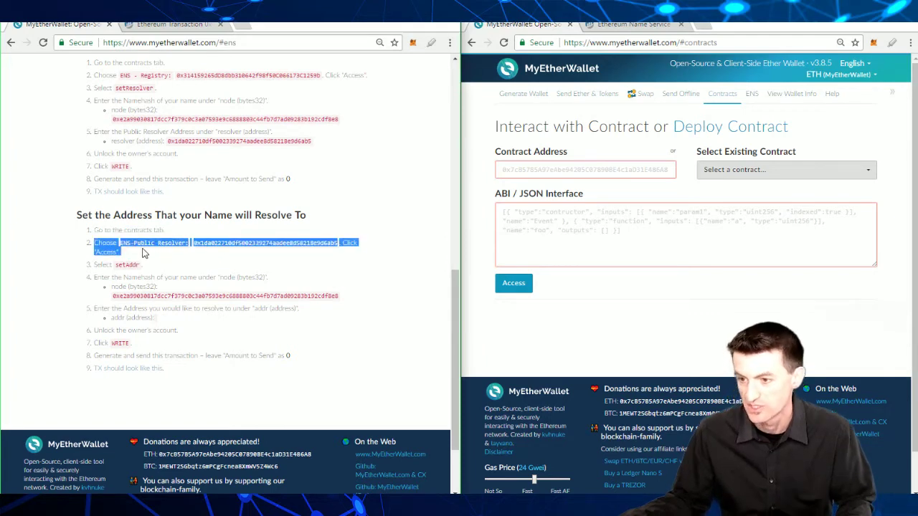
left_click(162, 247)
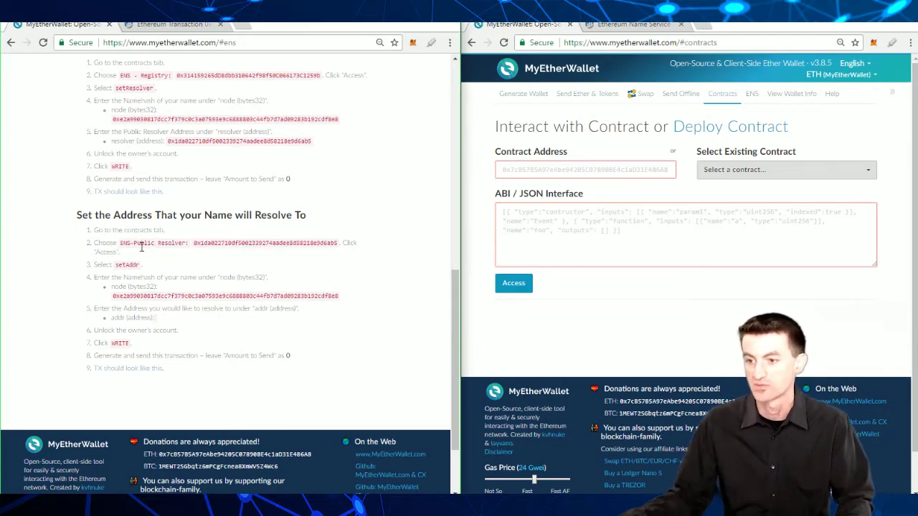
Step: Load the ENS - Public Resolver from the existing contracts list and access its functions
left_click(716, 170)
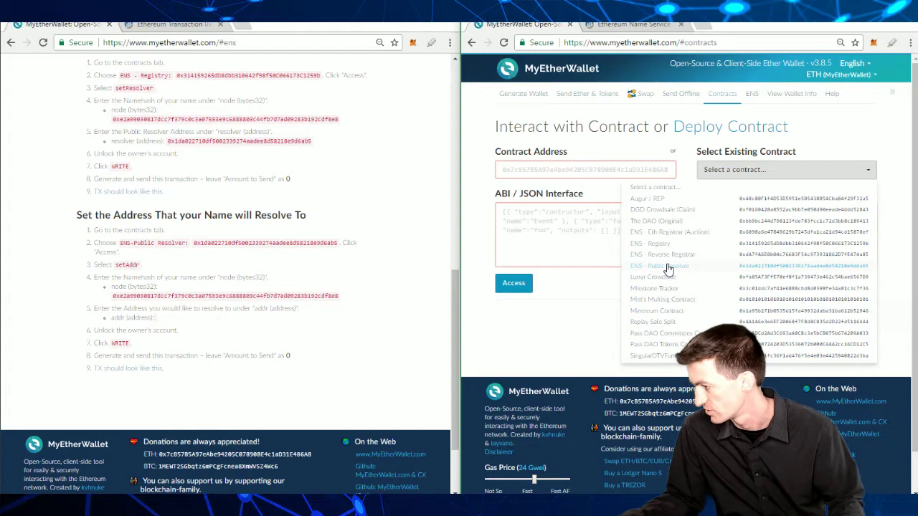
left_click(669, 266)
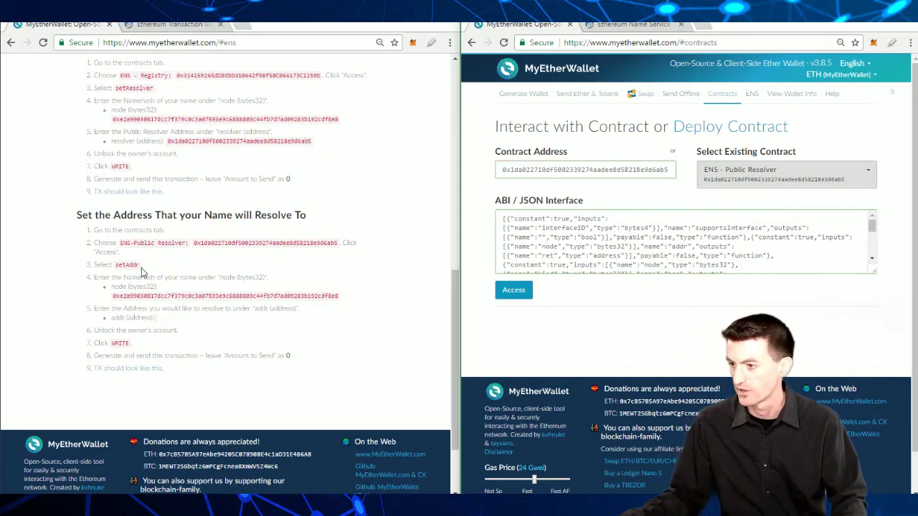
left_click(513, 292)
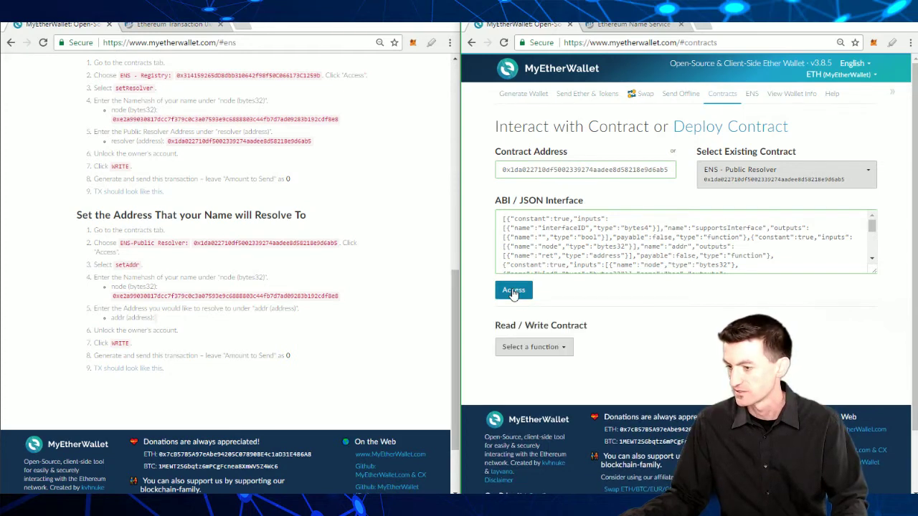
scroll(704, 310, "down", 1)
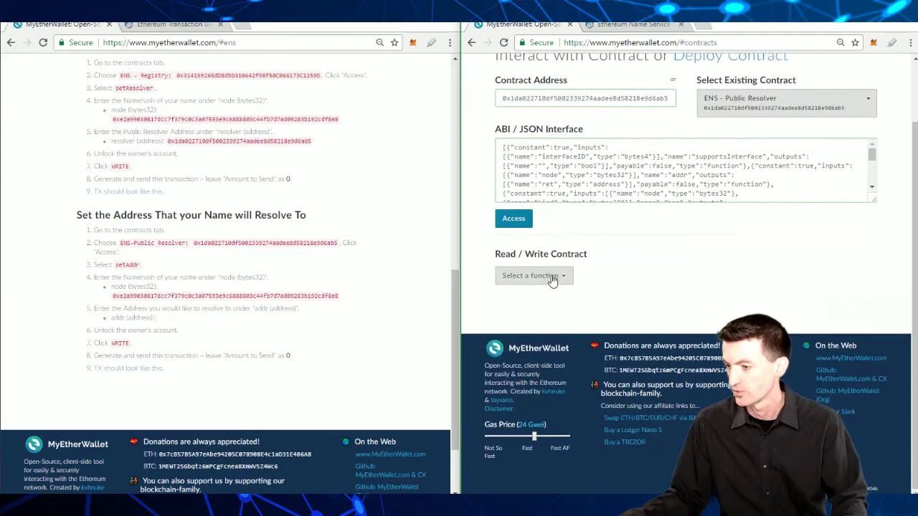
triple_click(120, 266)
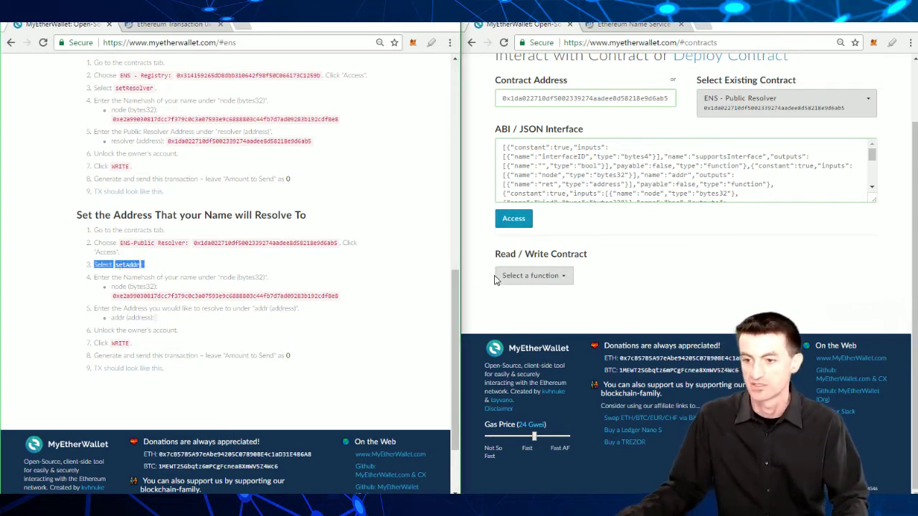
Step: Choose the setAddr function on the ENS - Public Resolver
left_click(536, 275)
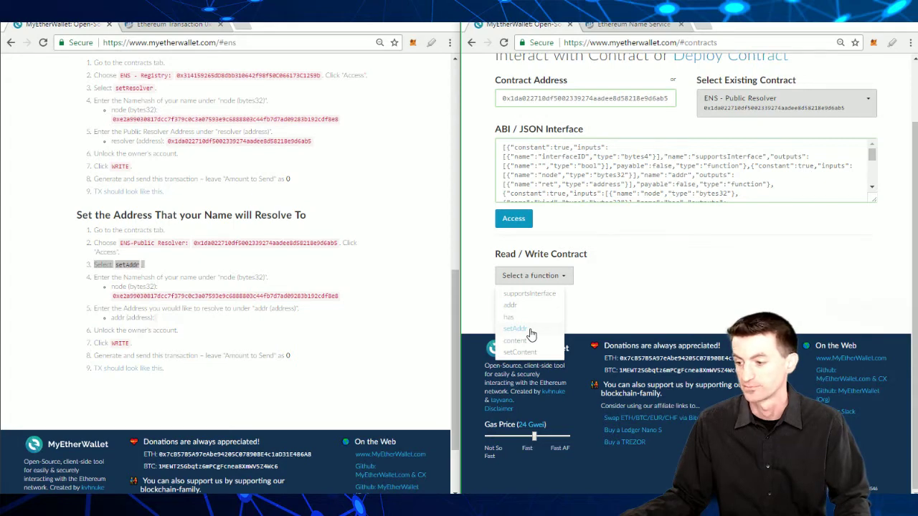
left_click(514, 328)
scroll(599, 293, "down", 2)
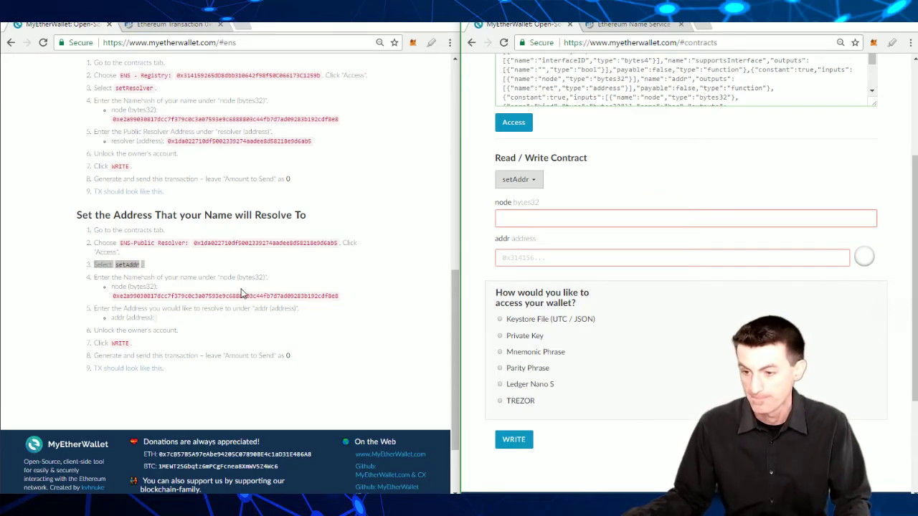
left_click(185, 280)
triple_click(183, 279)
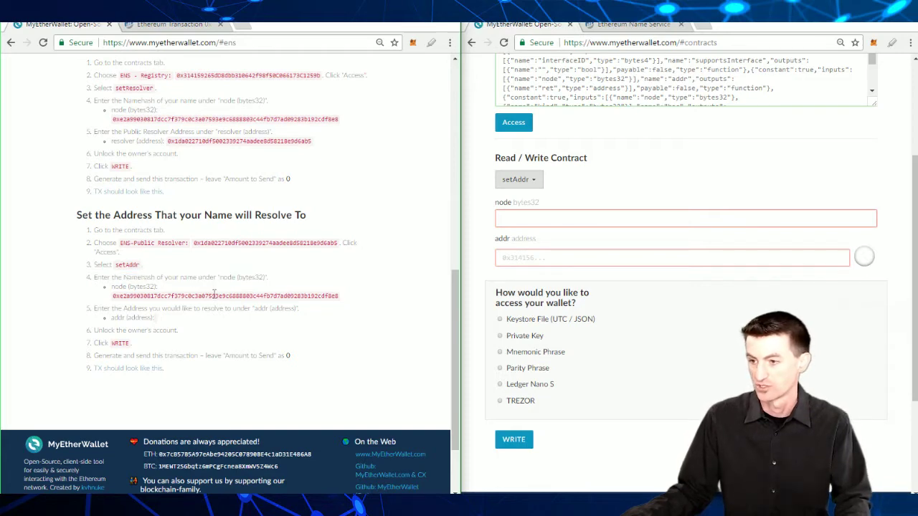
double_click(215, 295)
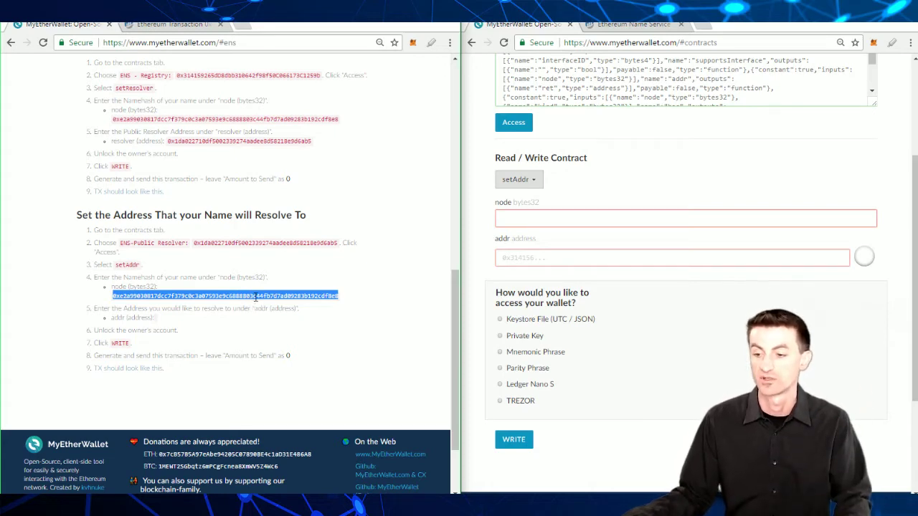
scroll(257, 297, "up", 15)
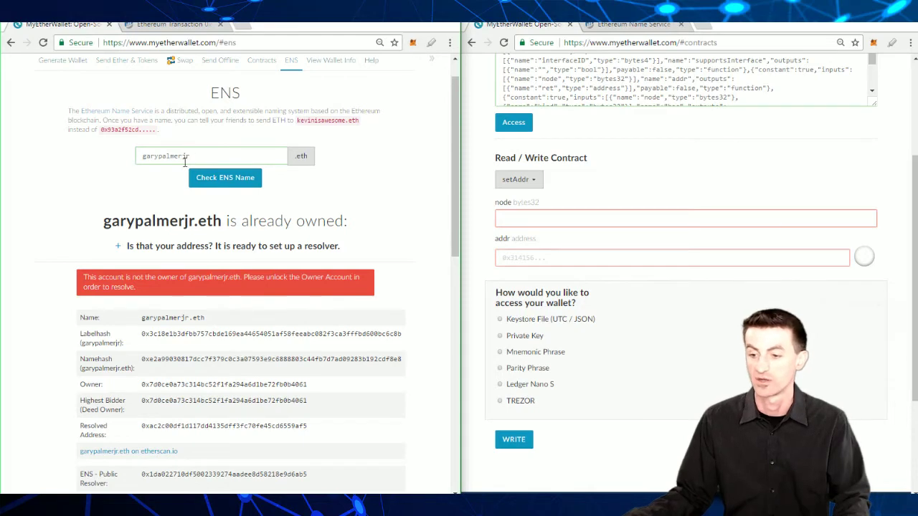
scroll(185, 162, "down", 3)
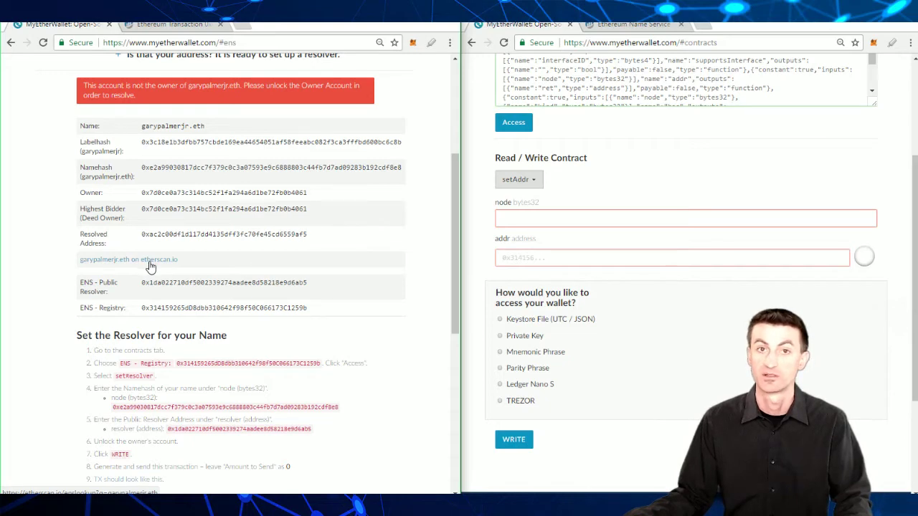
scroll(152, 272, "down", 3)
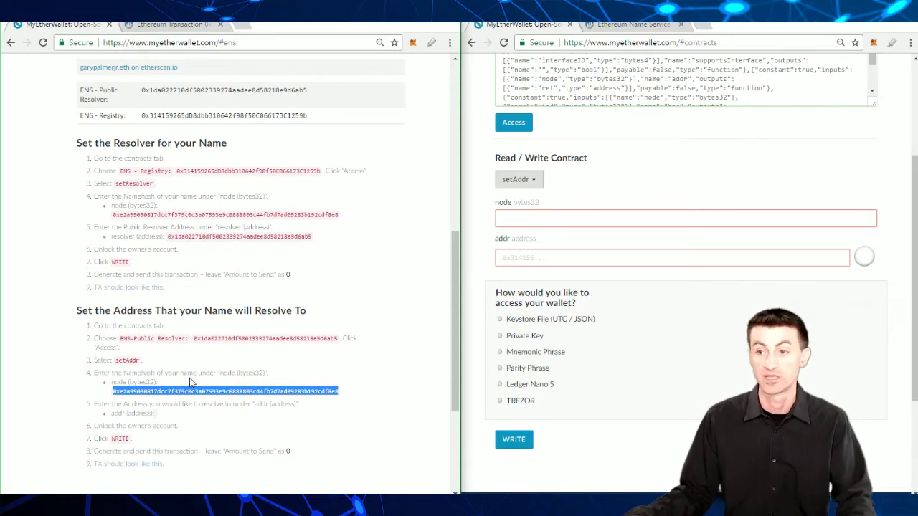
scroll(261, 391, "down", 2)
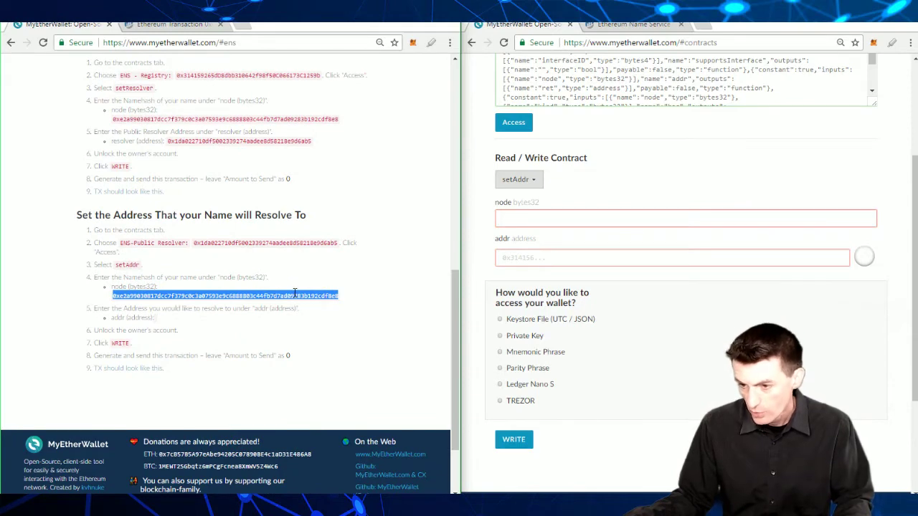
double_click(296, 295)
key("ctrl+c")
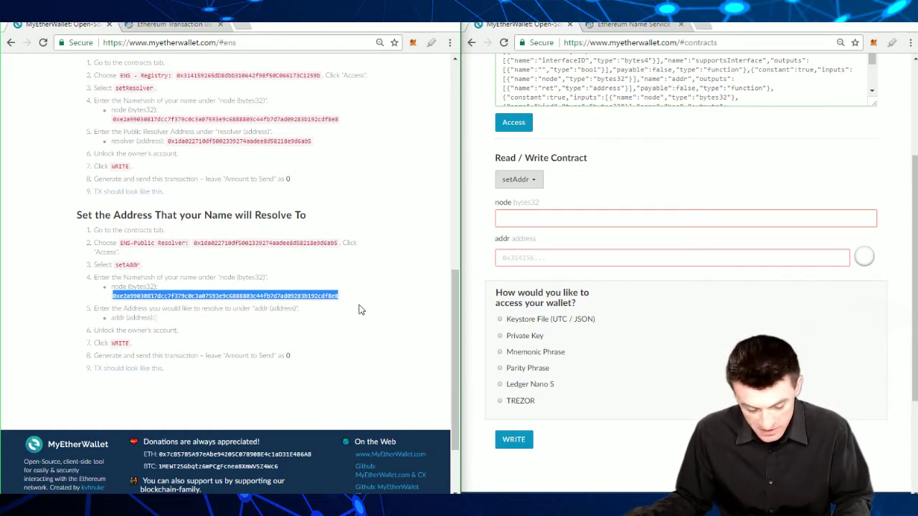
left_click(538, 218)
key("ctrl+v")
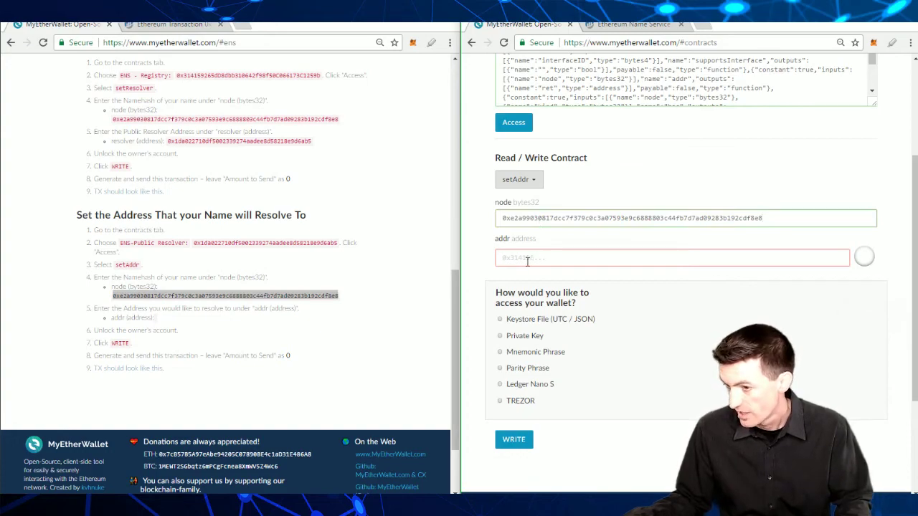
Step: Highlight the addr (address) instruction line in the ENS guide
scroll(195, 319, "up", 6)
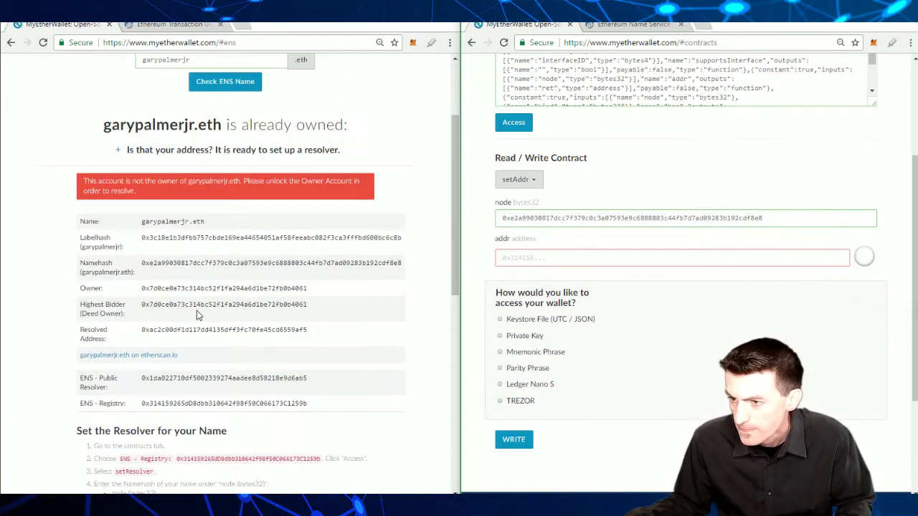
scroll(196, 316, "down", 5)
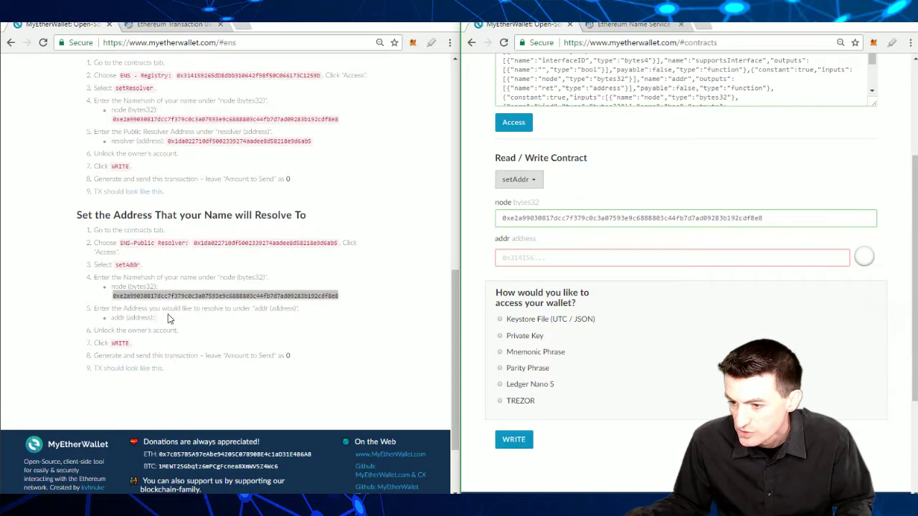
left_click(155, 322)
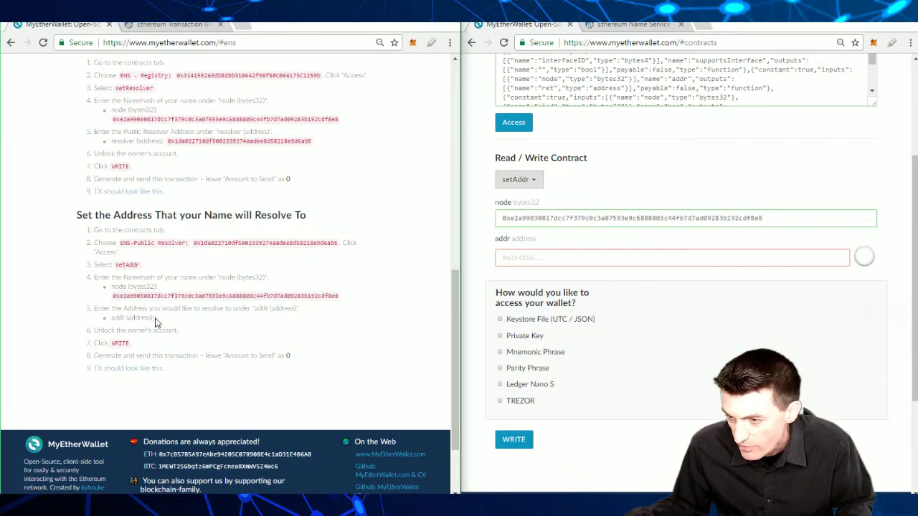
triple_click(155, 322)
scroll(193, 314, "up", 10)
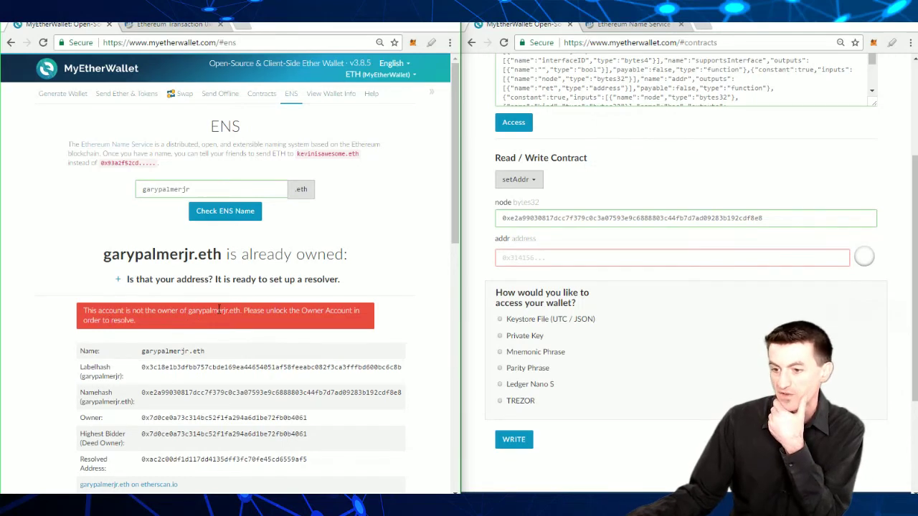
Step: Expand the name's resolver setup section to reveal the resolver steps
left_click(262, 281)
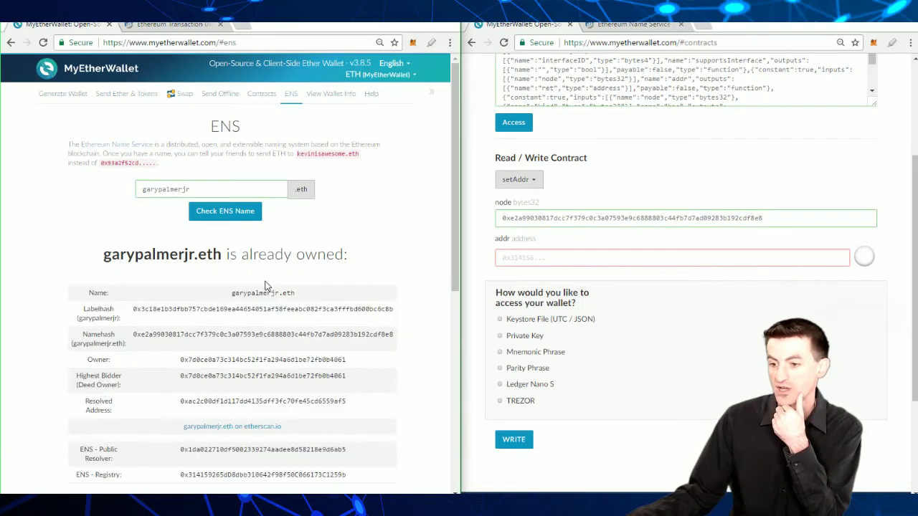
scroll(261, 309, "down", 2)
left_click(239, 324)
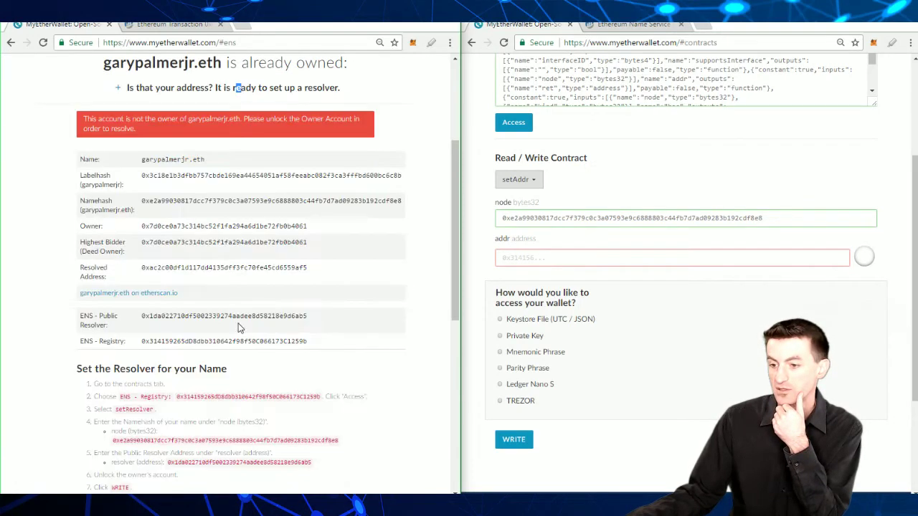
scroll(191, 331, "down", 2)
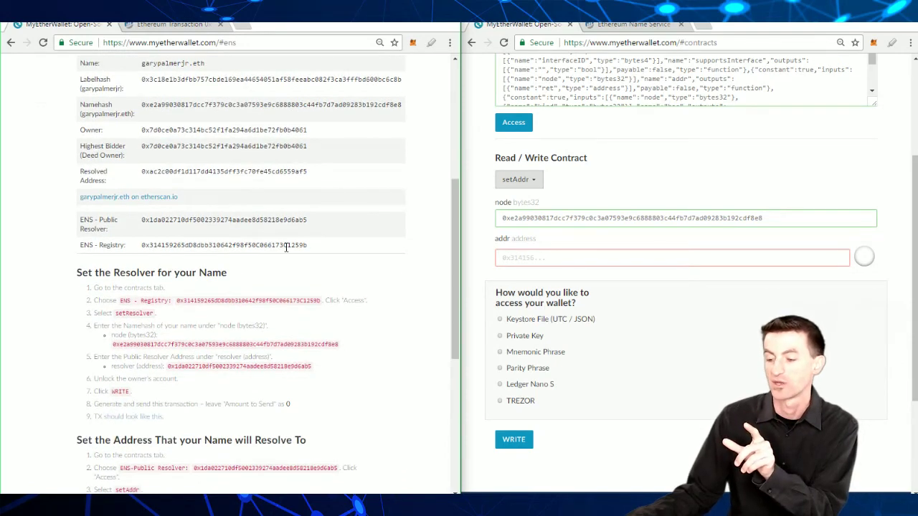
scroll(291, 262, "down", 2)
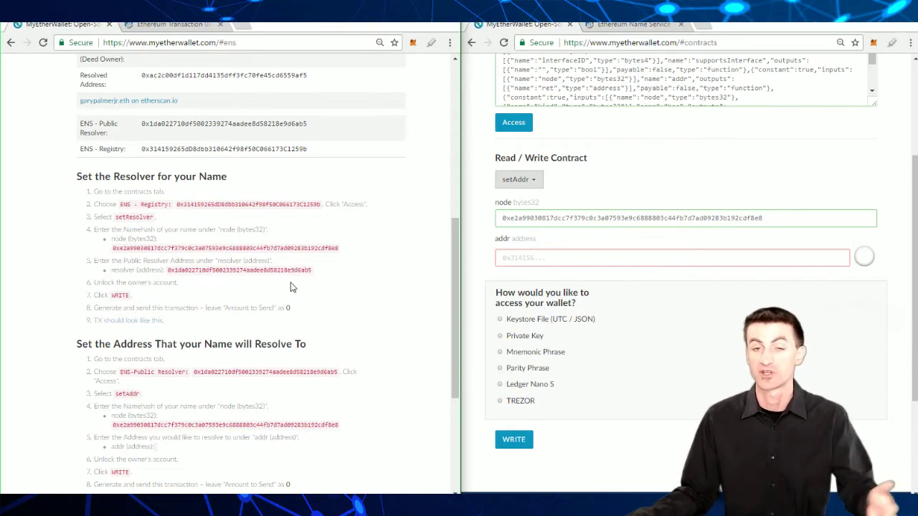
scroll(291, 287, "down", 4)
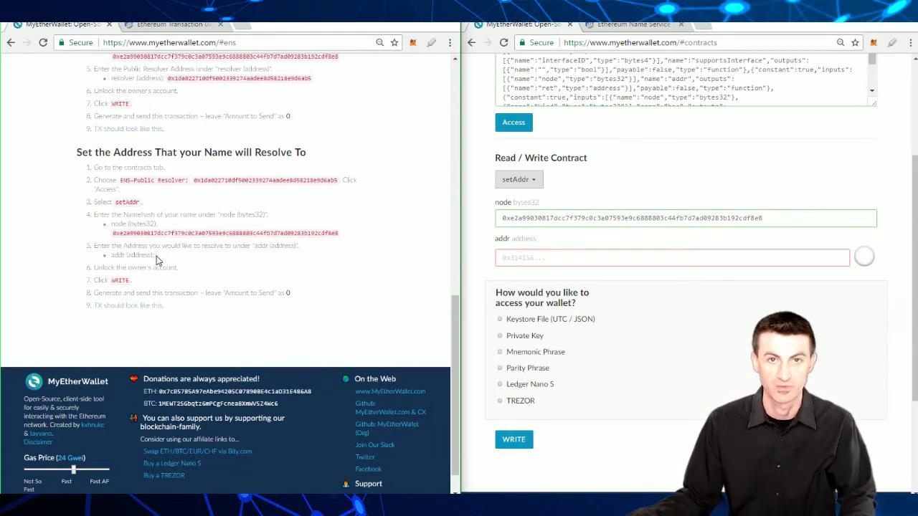
left_click(521, 257)
scroll(368, 262, "up", 10)
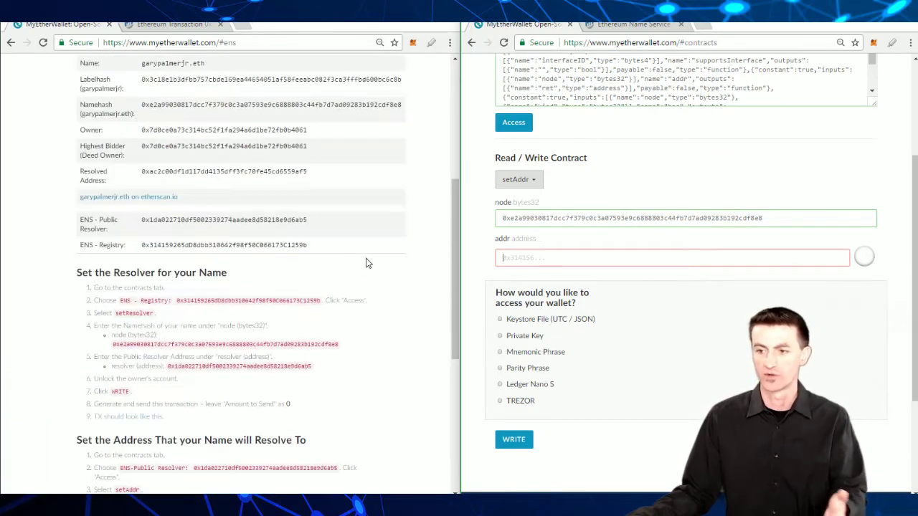
double_click(133, 158)
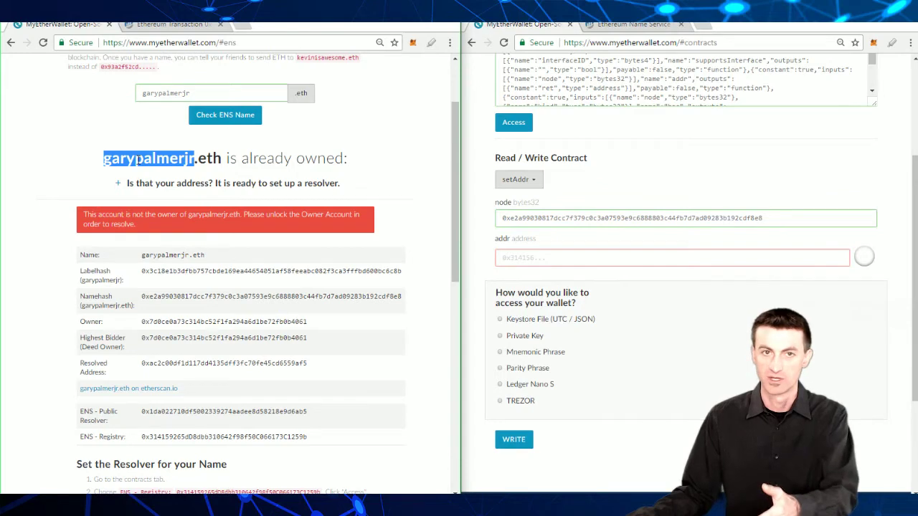
scroll(172, 190, "down", 1)
scroll(172, 190, "down", 5)
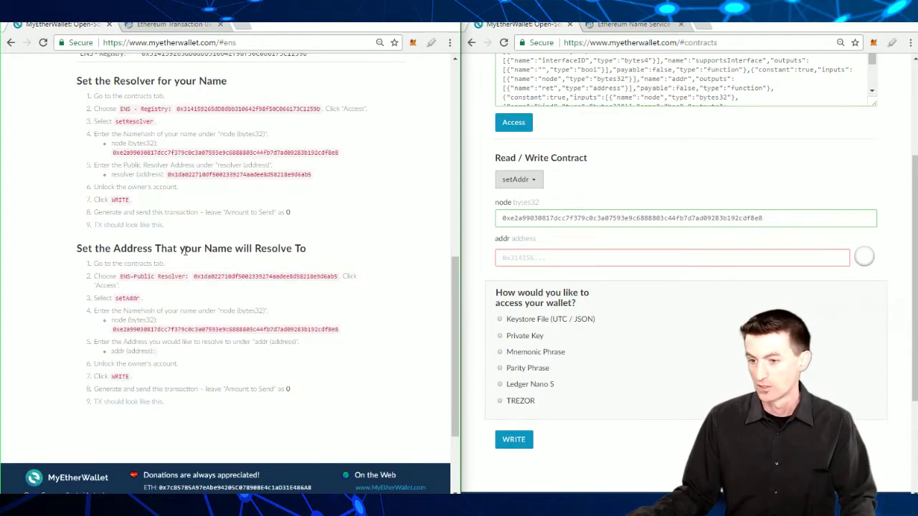
triple_click(182, 342)
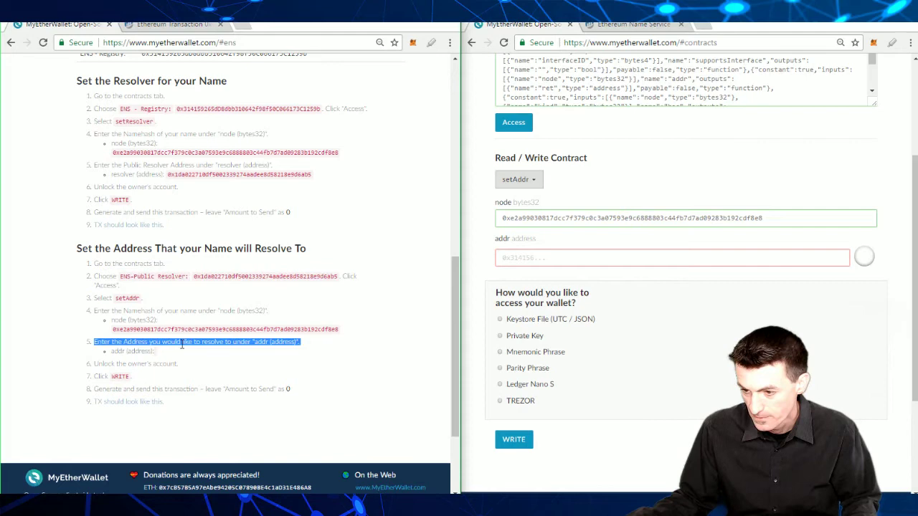
left_click(531, 258)
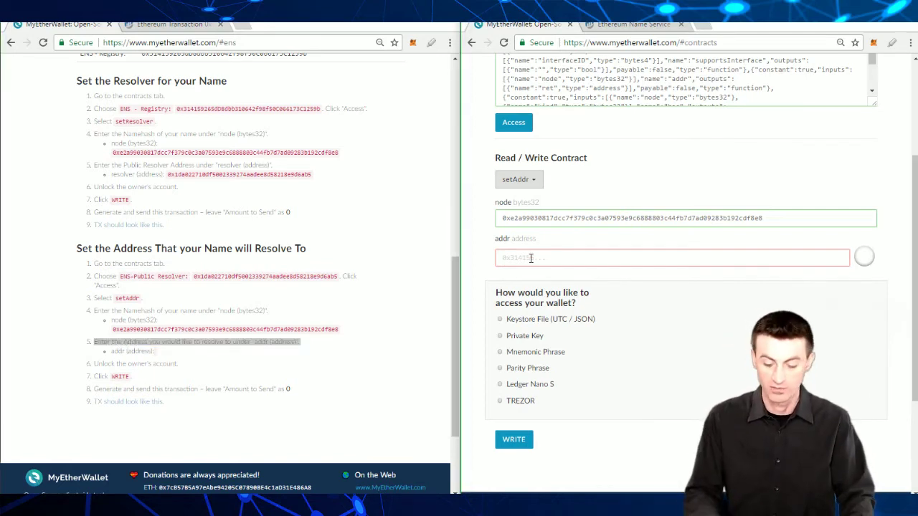
type("12121212121212")
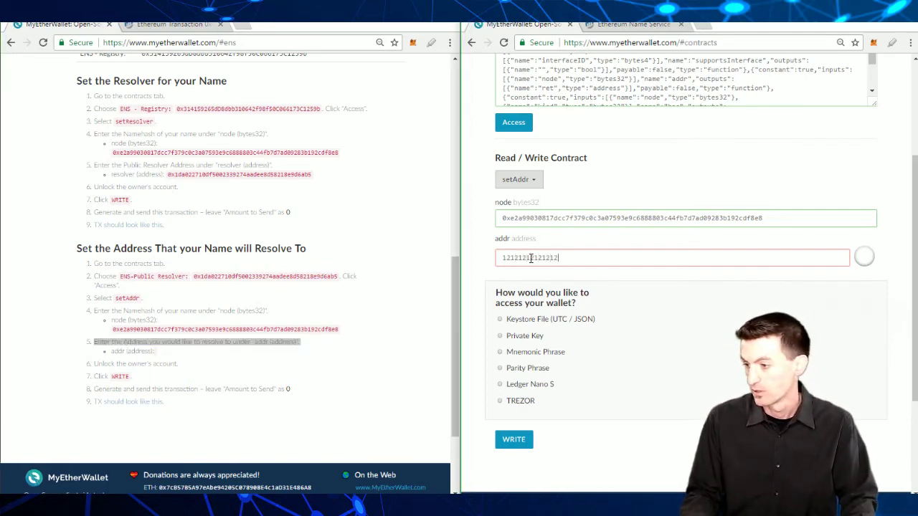
type("12121212121212121212")
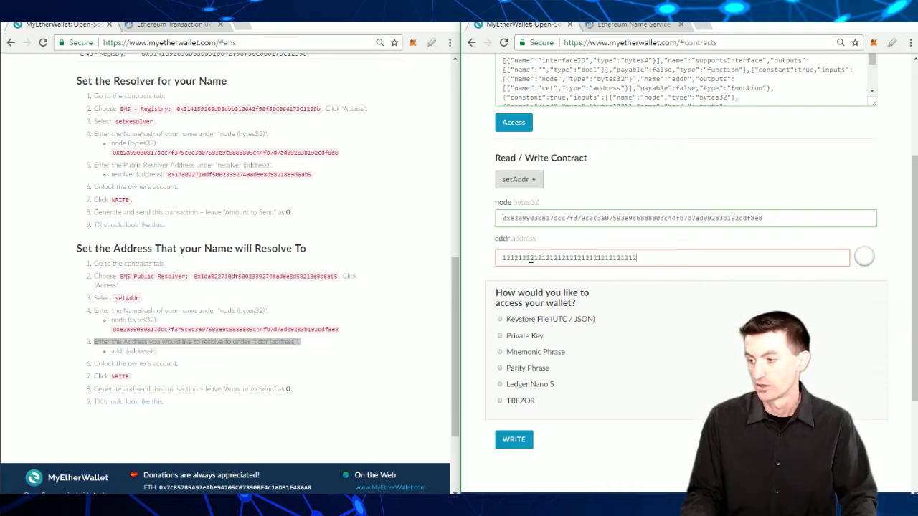
type("1212121212")
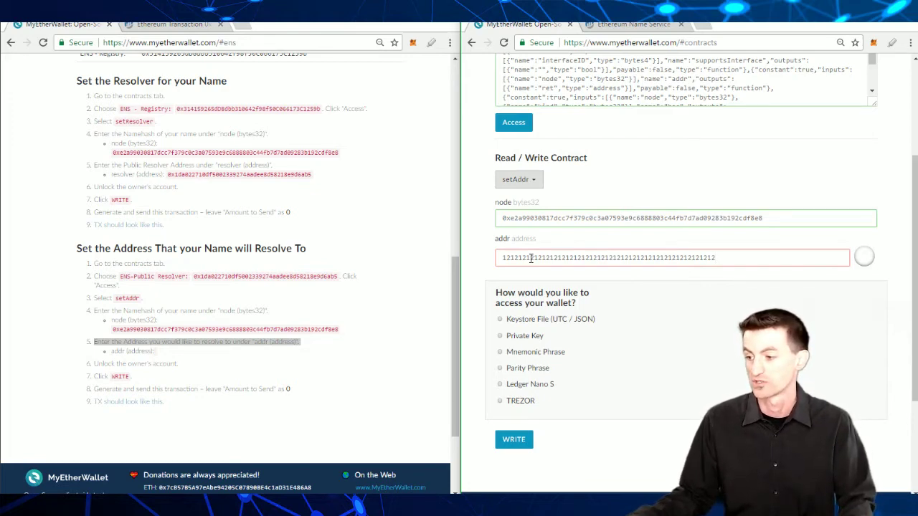
scroll(352, 307, "up", 5)
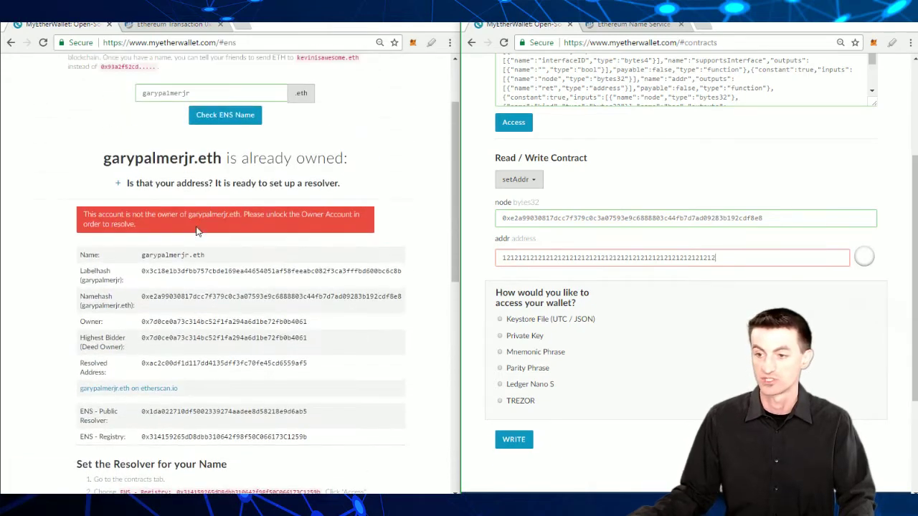
left_click_drag(103, 159, 199, 162)
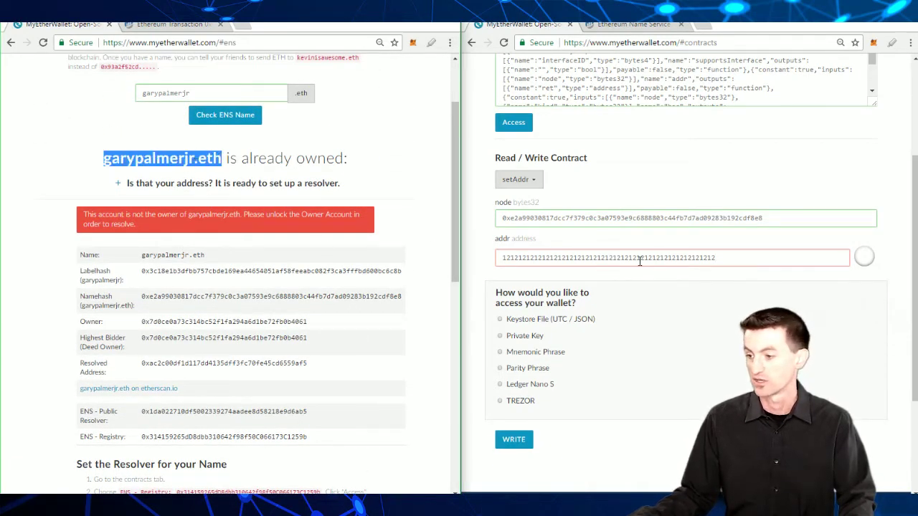
double_click(669, 259)
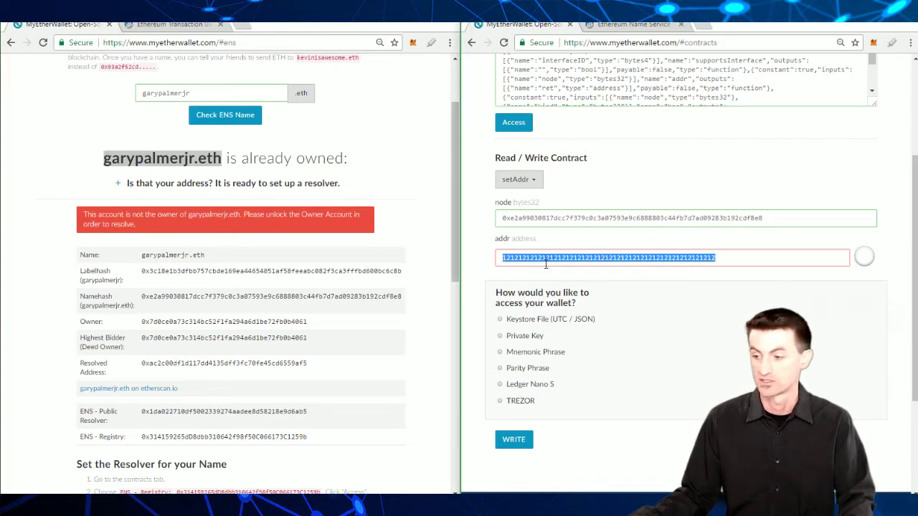
Step: Highlight the guide step about unlocking the owner's account
scroll(292, 320, "down", 1)
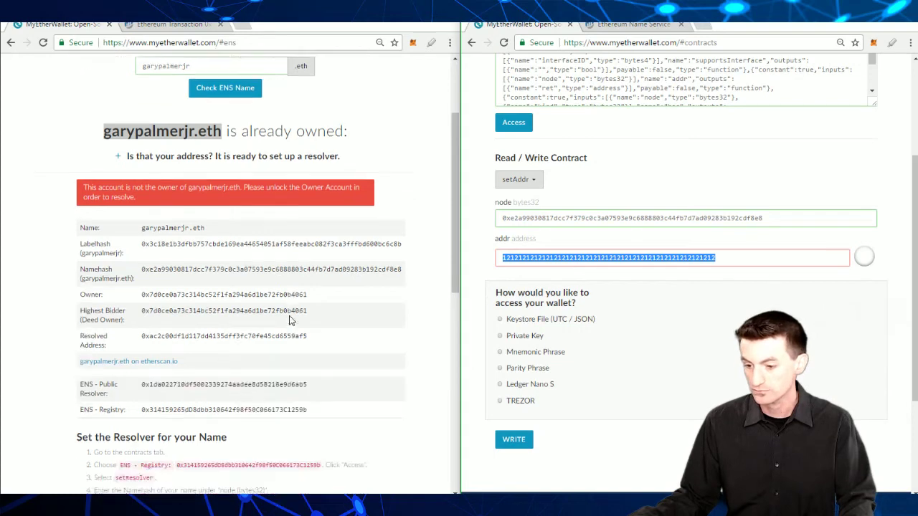
scroll(290, 319, "down", 5)
triple_click(125, 236)
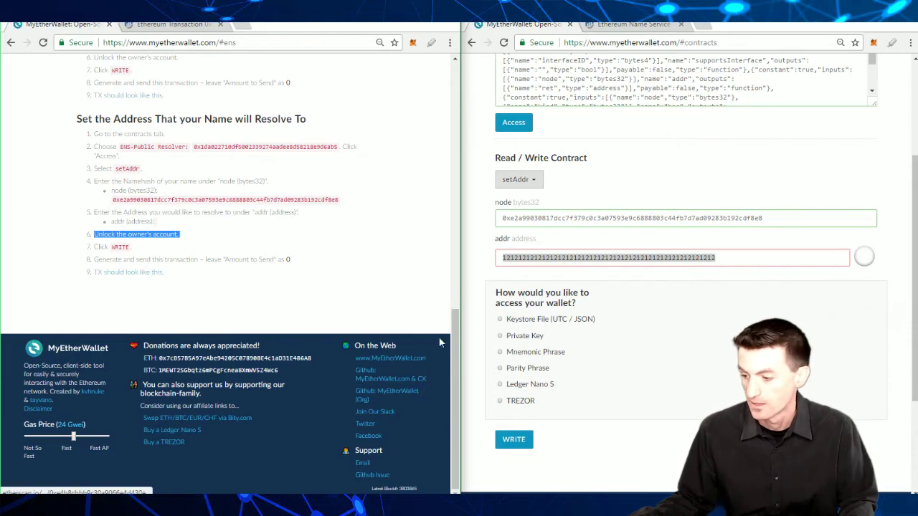
Step: Highlight the generate-and-send step, then follow the 'TX should look like this' example link
left_click(572, 435)
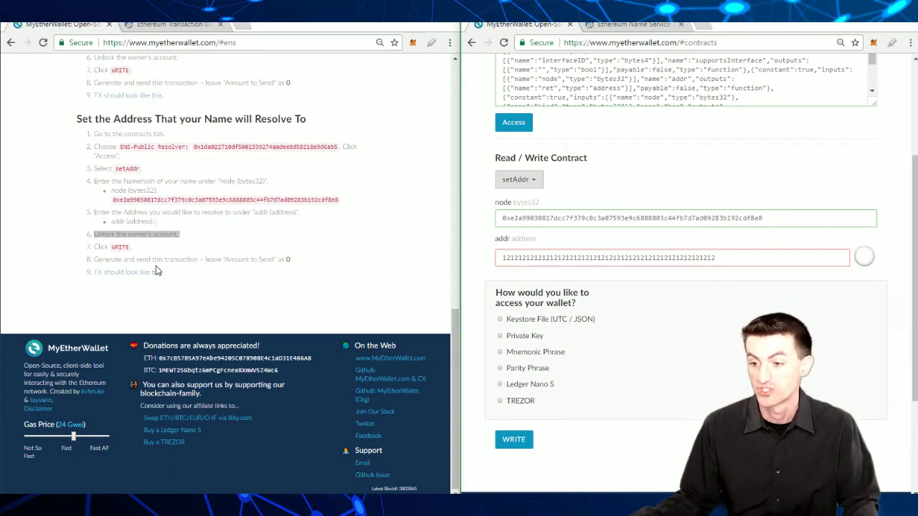
left_click(220, 261)
triple_click(220, 262)
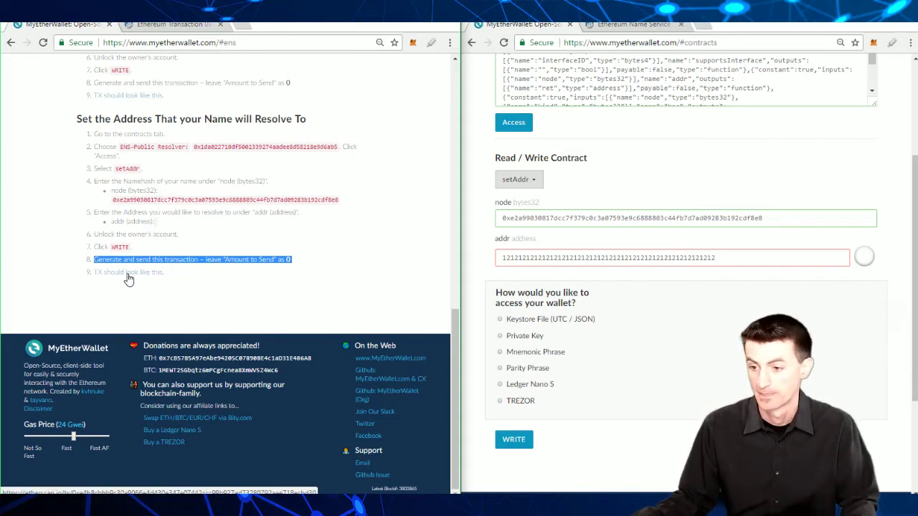
left_click(128, 278)
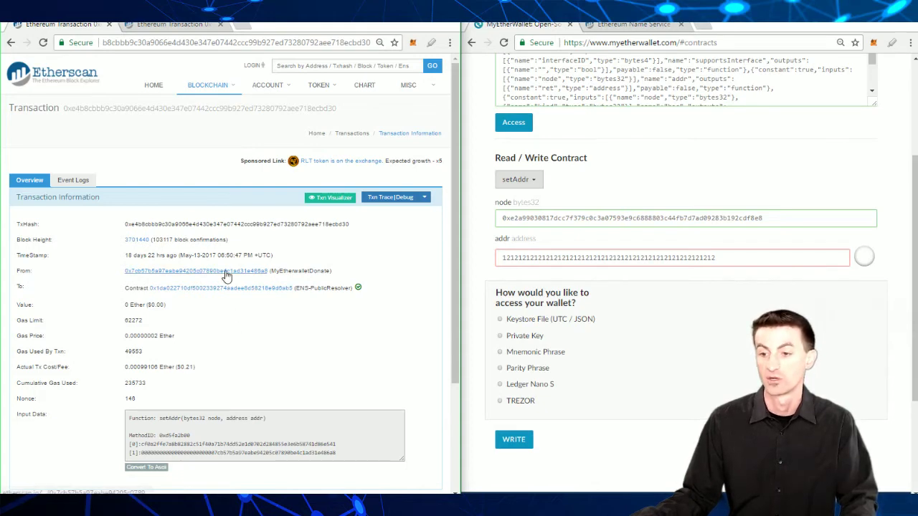
Step: Highlight the example transaction's TxHash and its ENS-PublicResolver recipient on Etherscan
triple_click(235, 225)
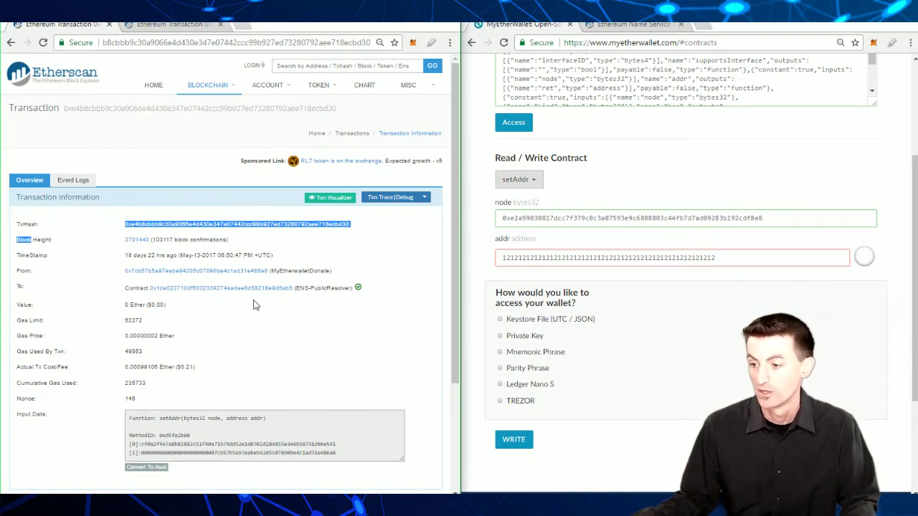
left_click(239, 339)
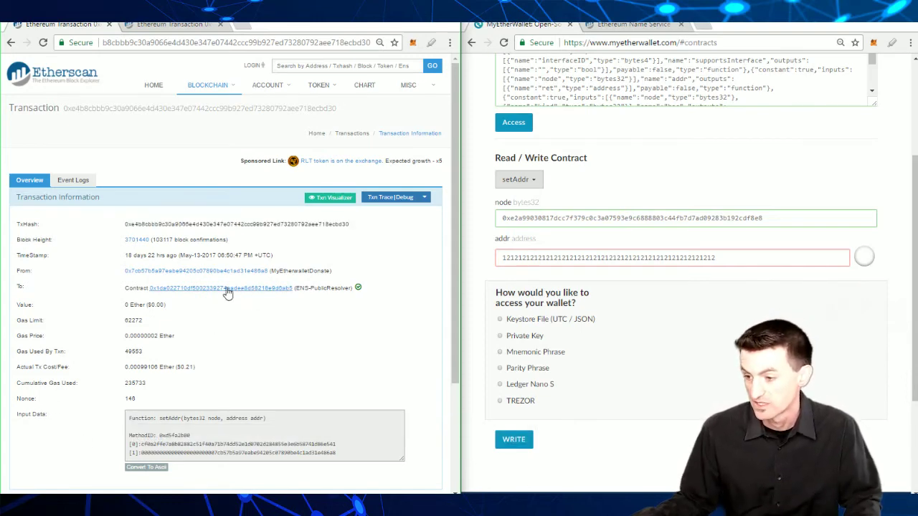
triple_click(138, 288)
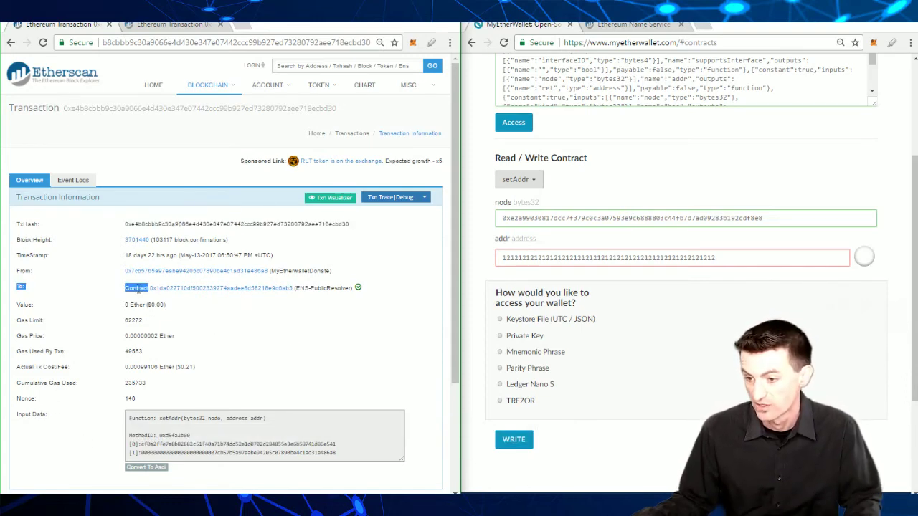
left_click(334, 288)
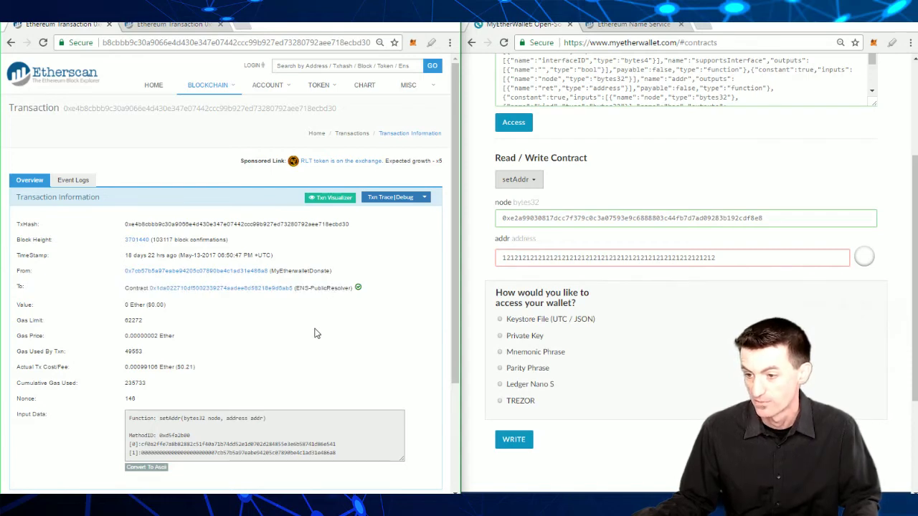